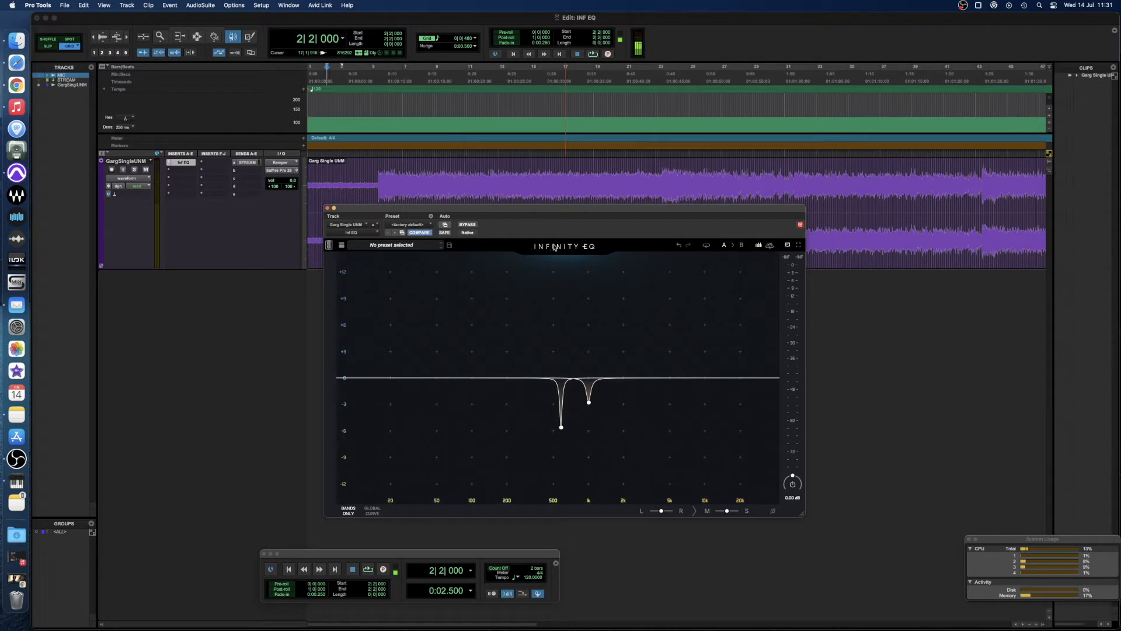
Reposition the Infinity EQ plugin window lower over the edit area so the track's waveform stays in view
{"action": "left_click_drag", "start_coordinate": [538, 211], "coordinate": [554, 213]}
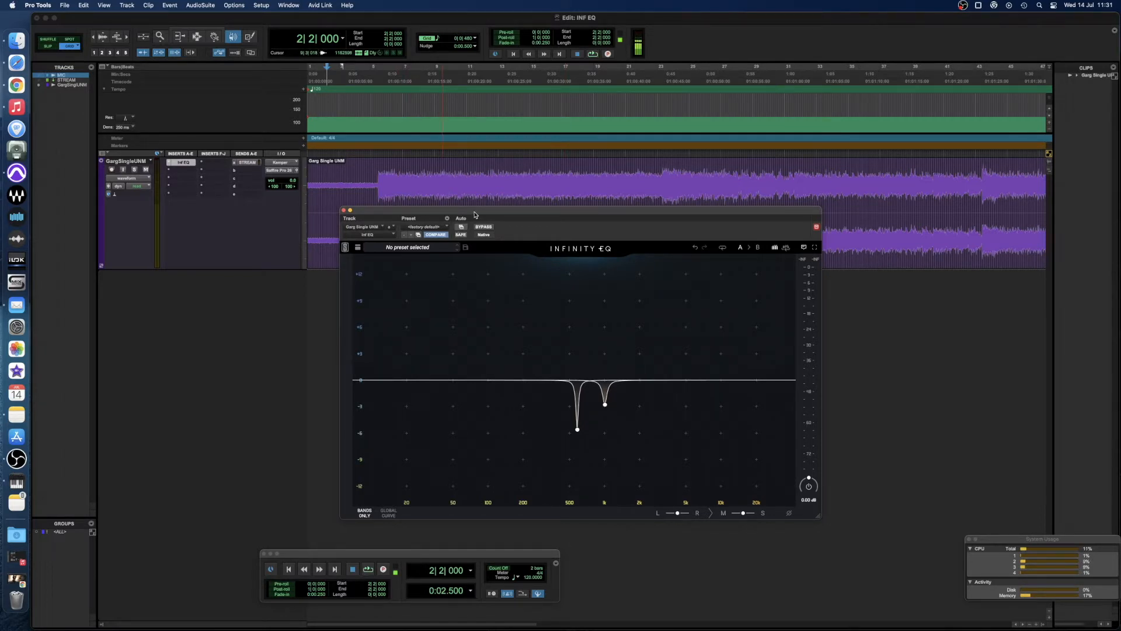
{"action": "left_click_drag", "start_coordinate": [474, 214], "coordinate": [507, 257]}
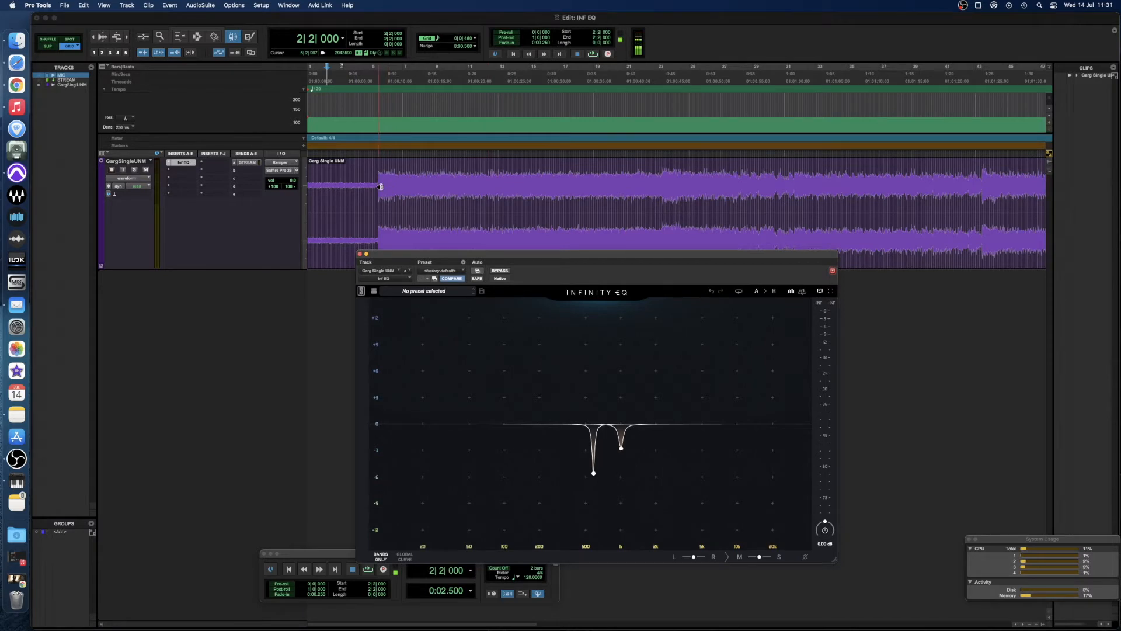
{"action": "left_click_drag", "start_coordinate": [500, 258], "coordinate": [490, 236]}
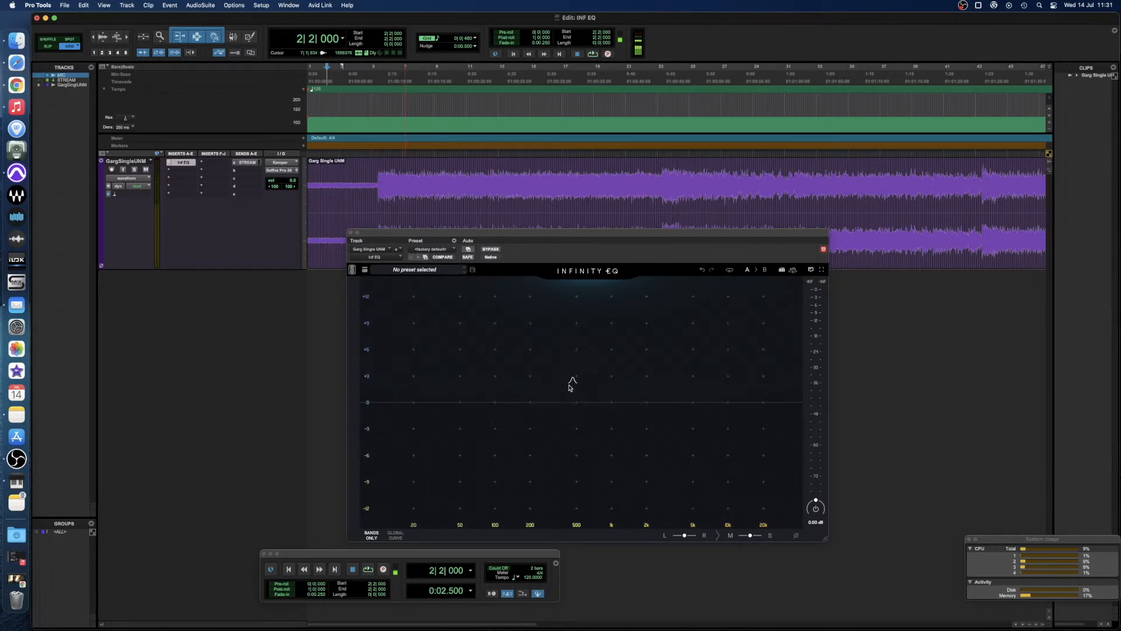
Create a trial bell band near 1 kHz boosted by about 5.6 dB, adjust its width, and delete it
{"action": "left_click", "coordinate": [636, 390]}
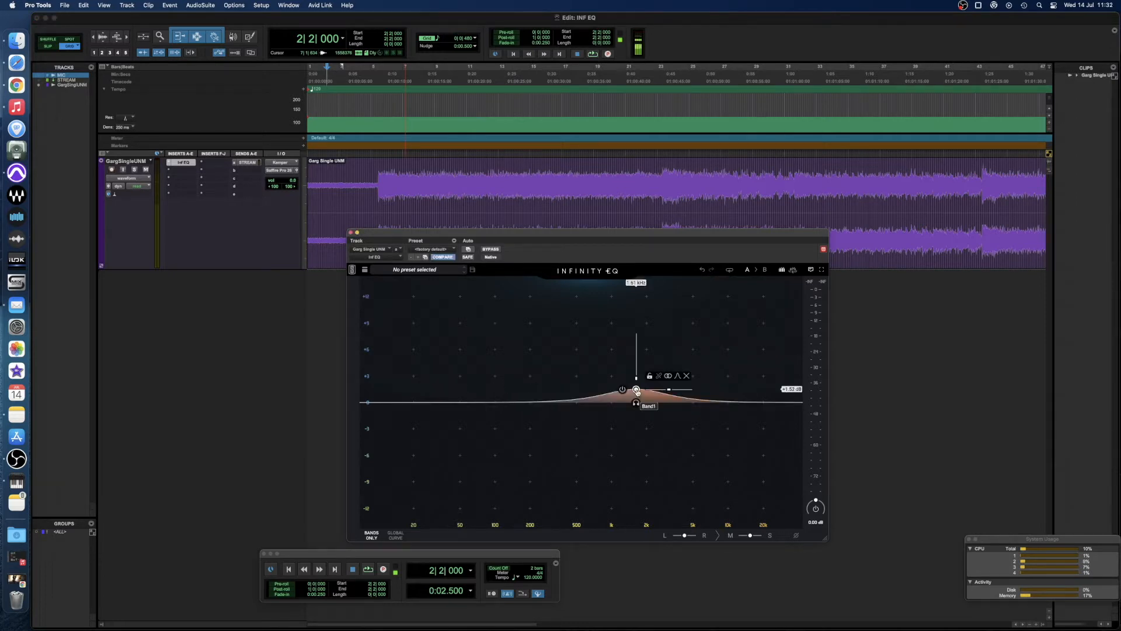
{"action": "left_click_drag", "start_coordinate": [636, 389], "coordinate": [604, 352]}
{"action": "scroll", "coordinate": [604, 352], "scroll_direction": "up", "scroll_amount": 10}
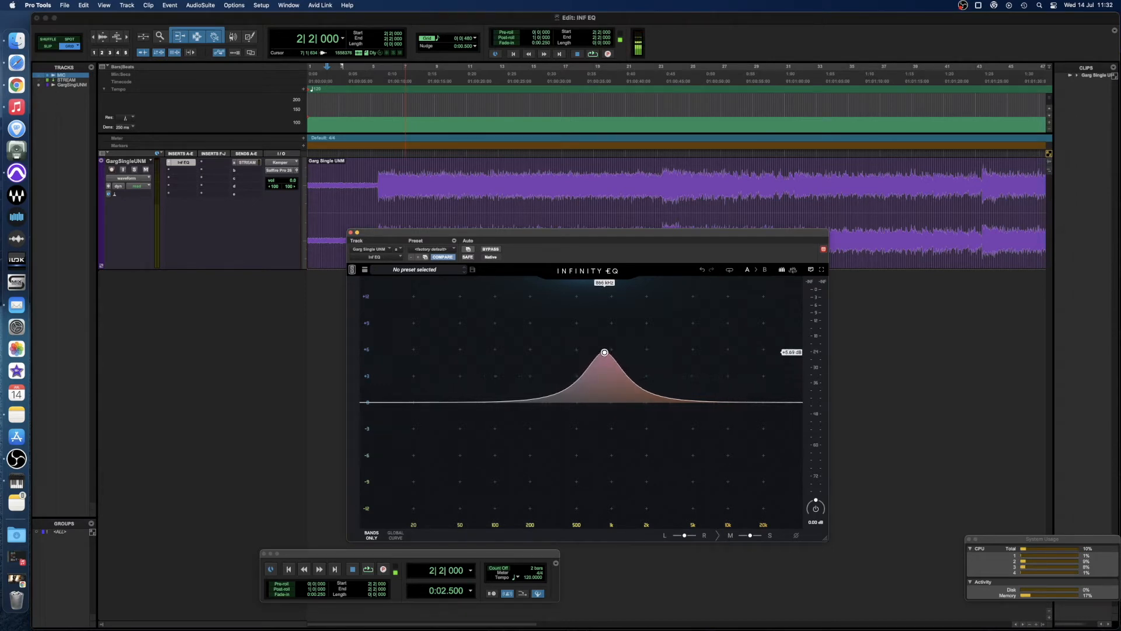
{"action": "scroll", "coordinate": [604, 352], "scroll_direction": "up", "scroll_amount": 4}
{"action": "left_click_drag", "start_coordinate": [604, 353], "coordinate": [628, 374]}
{"action": "double_click", "coordinate": [627, 374]}
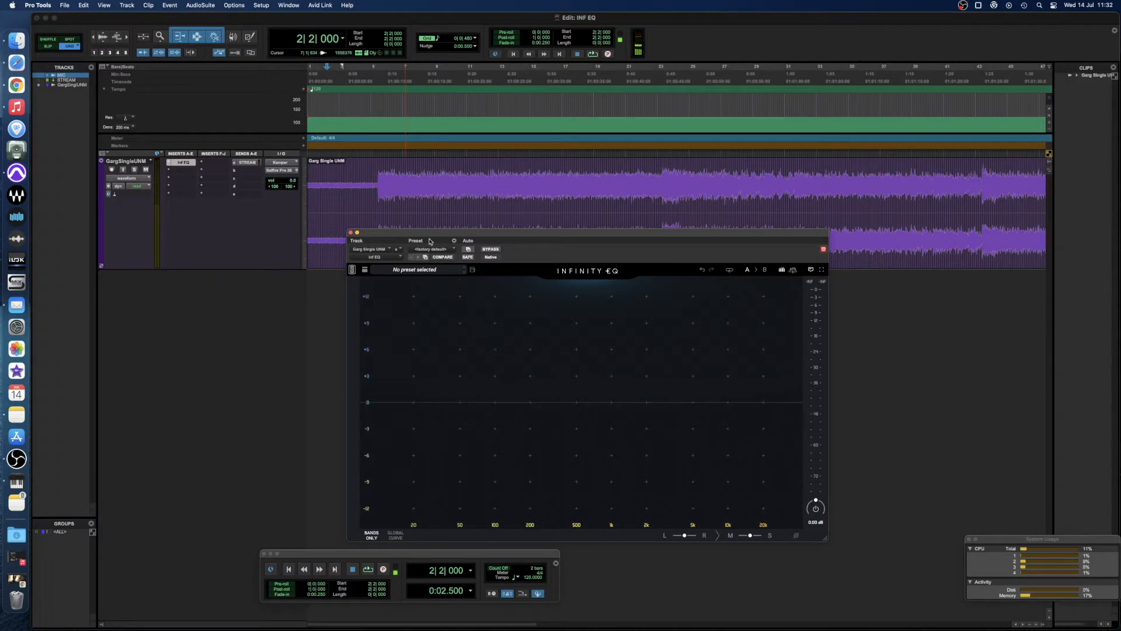
During playback, create two narrow bell cuts: about -4 dB at 415 Hz and about -3.3 dB at 829 Hz
{"action": "key", "text": "space"}
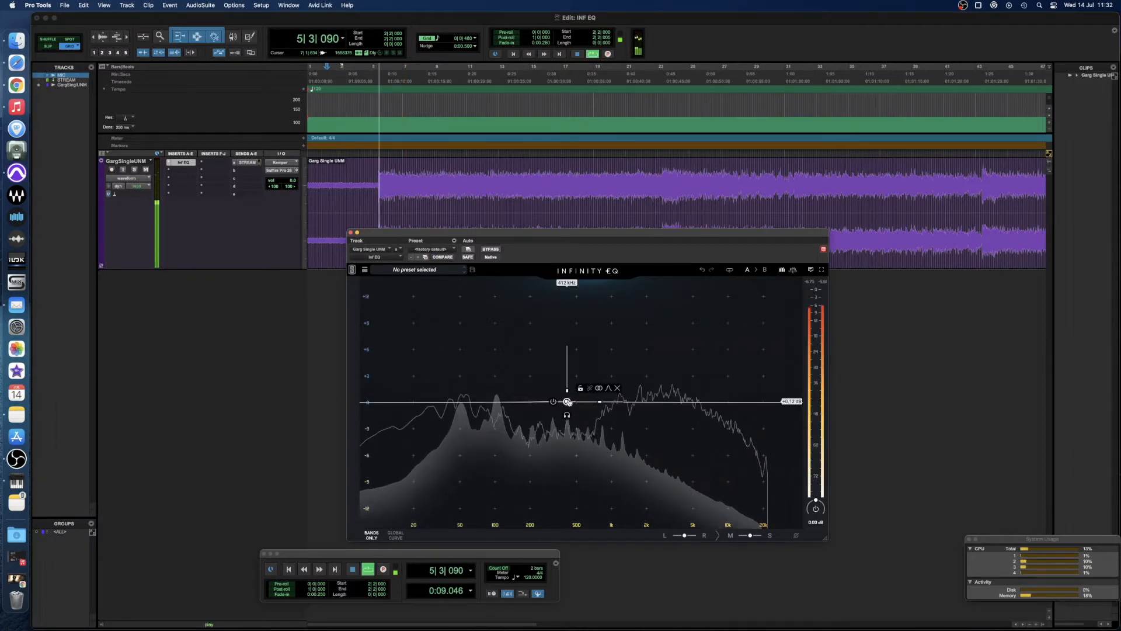
{"action": "left_click_drag", "start_coordinate": [567, 402], "coordinate": [568, 336]}
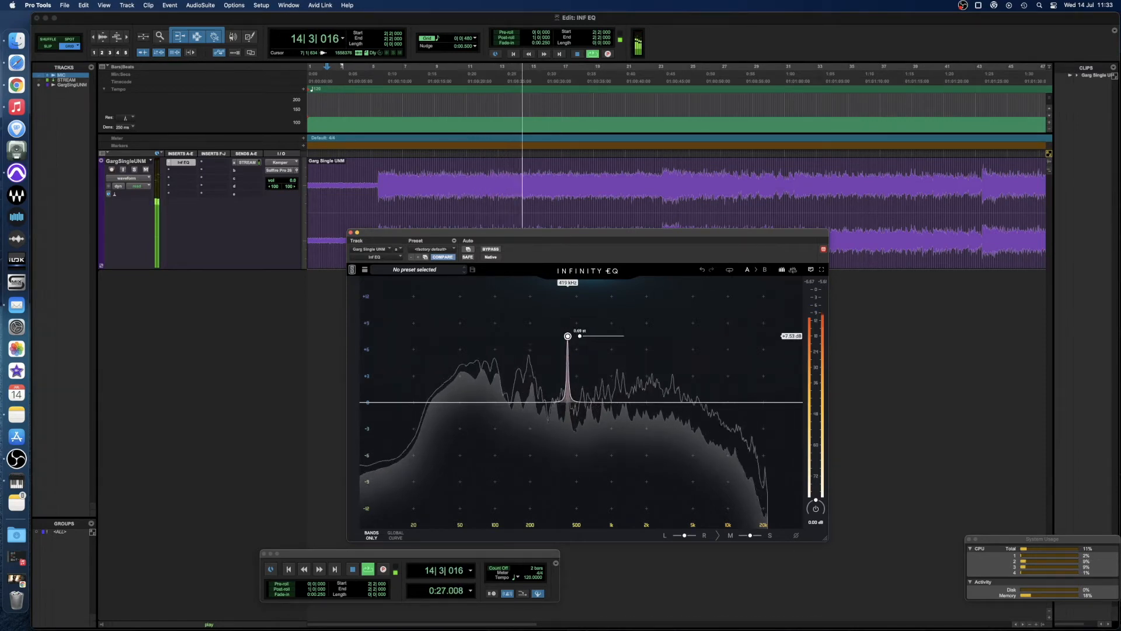
{"action": "left_click_drag", "start_coordinate": [568, 336], "coordinate": [567, 438]}
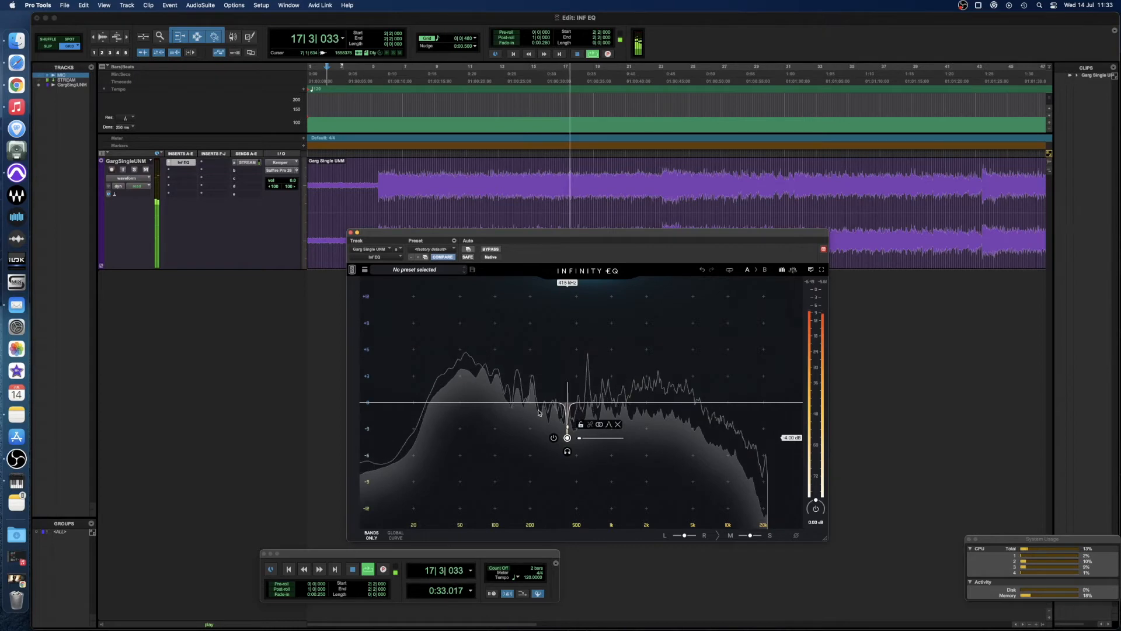
{"action": "left_click_drag", "start_coordinate": [633, 402], "coordinate": [602, 431]}
{"action": "scroll", "coordinate": [601, 396], "scroll_direction": "up", "scroll_amount": 5}
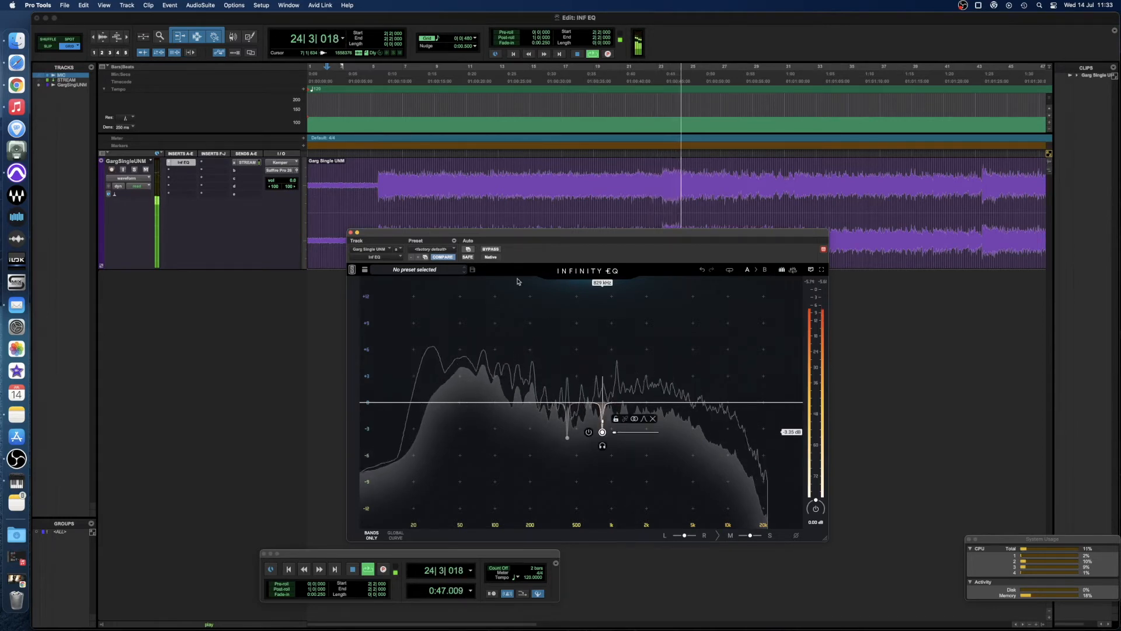
Bypass and re-enable the EQ to compare the sound with and without the two cuts, and stop playback
{"action": "left_click", "coordinate": [491, 250]}
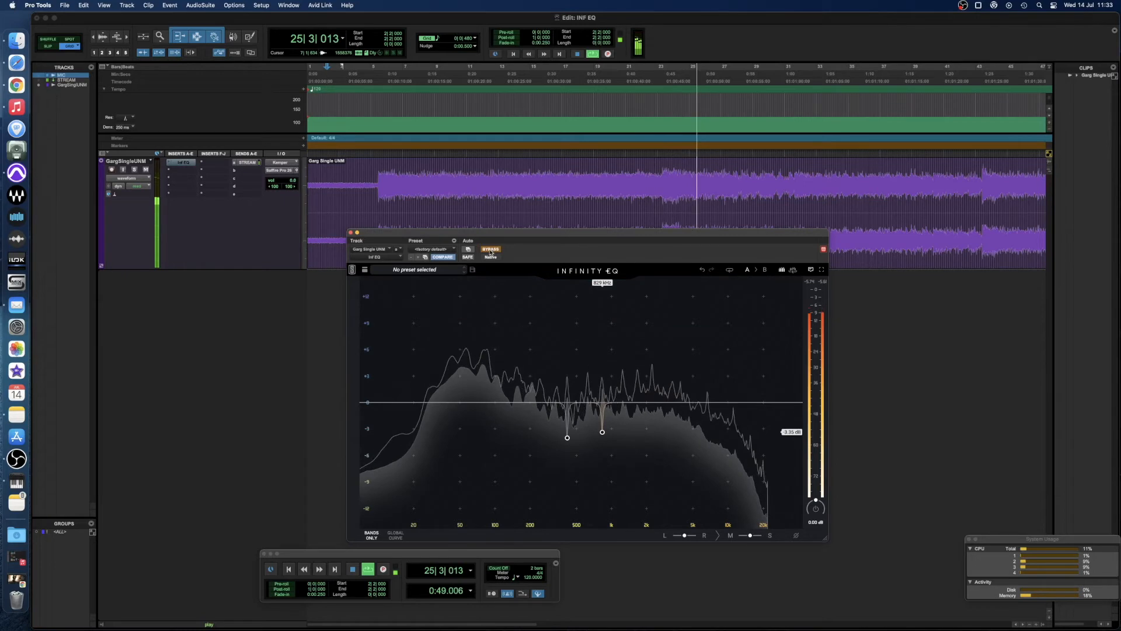
{"action": "left_click", "coordinate": [490, 250]}
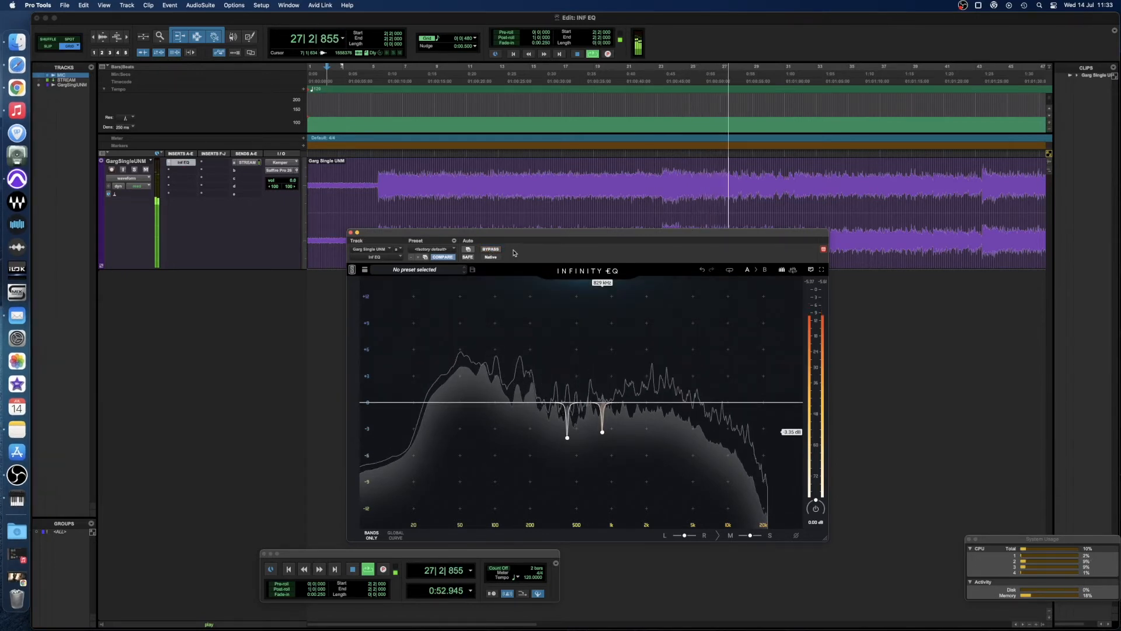
{"action": "key", "text": "space"}
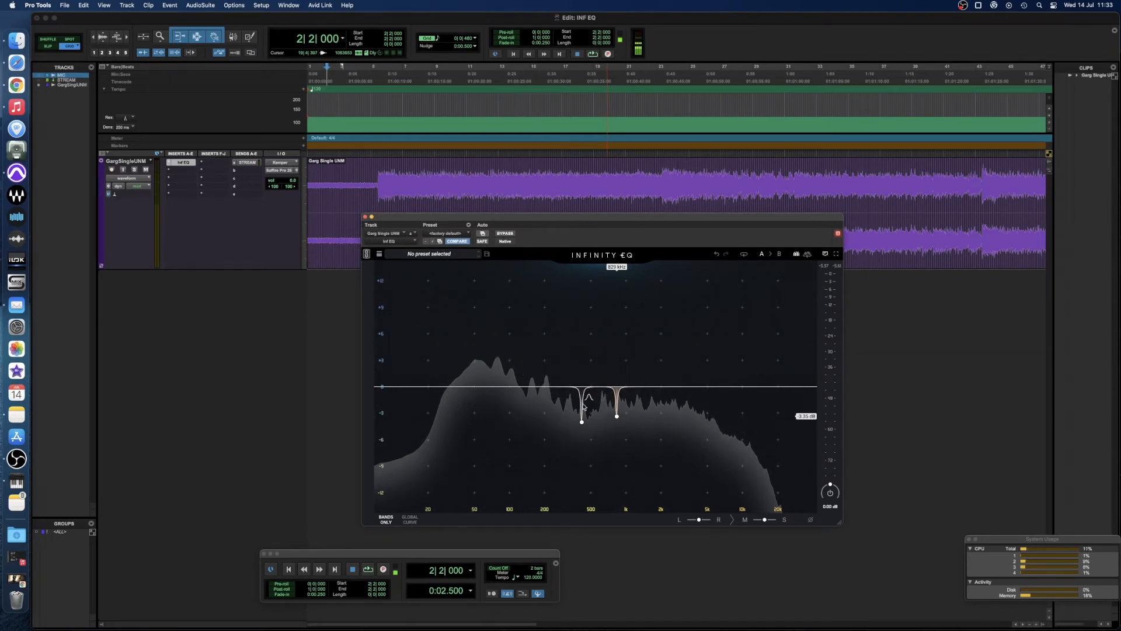
Play the track from around bar 8 and solo the 415 Hz and 829 Hz bands one after the other
{"action": "mouse_move", "coordinate": [620, 417]}
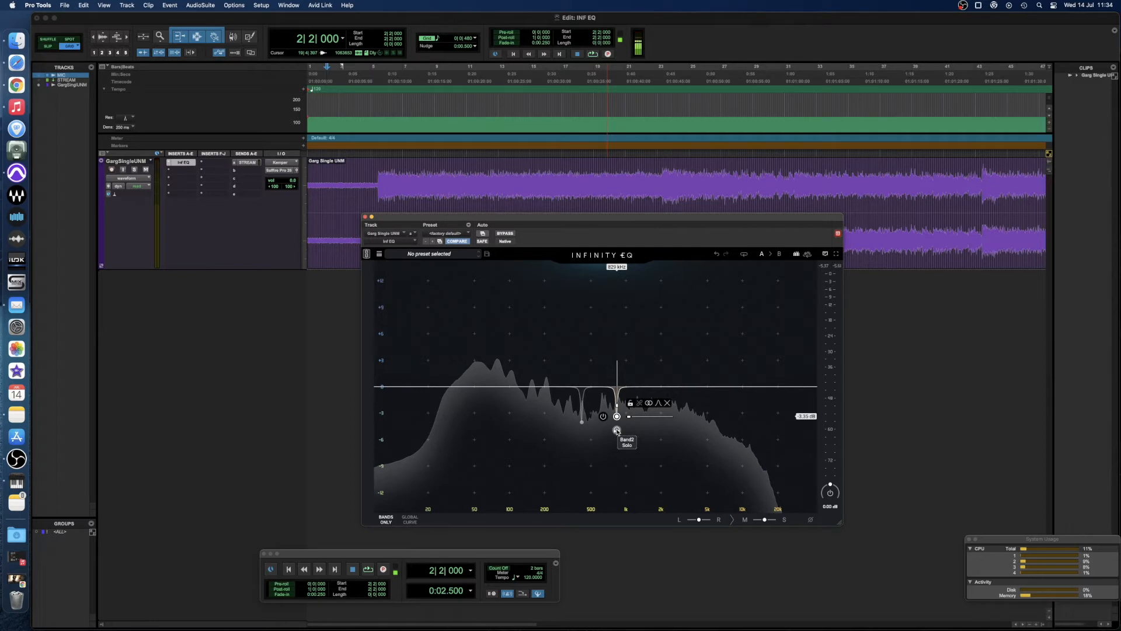
{"action": "mouse_move", "coordinate": [582, 428]}
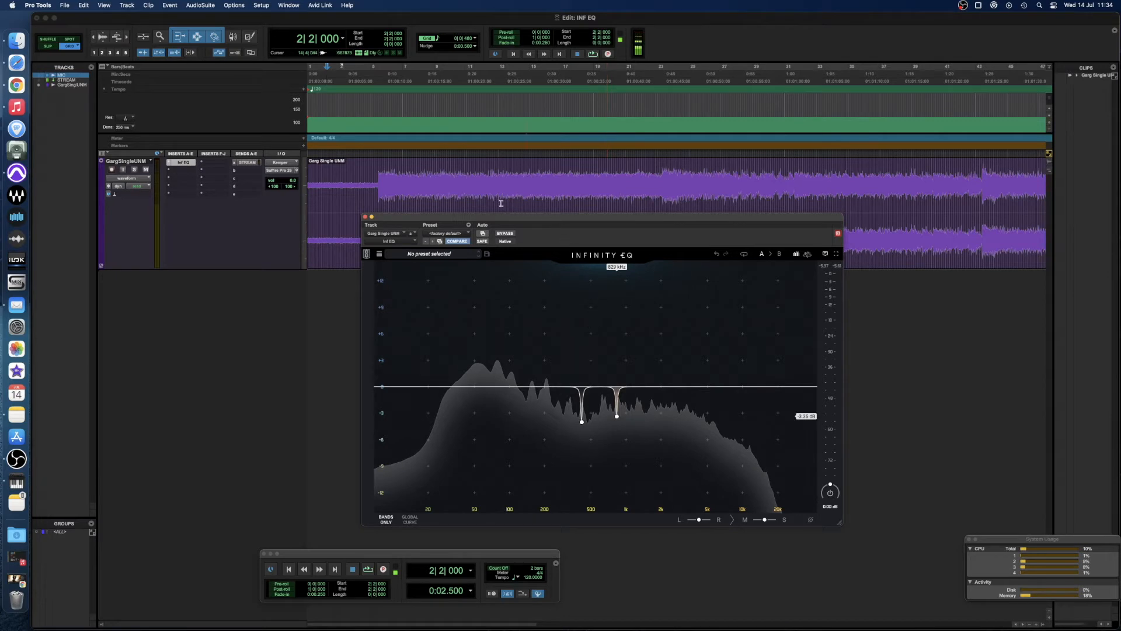
{"action": "left_click", "coordinate": [417, 179]}
{"action": "key", "text": "space"}
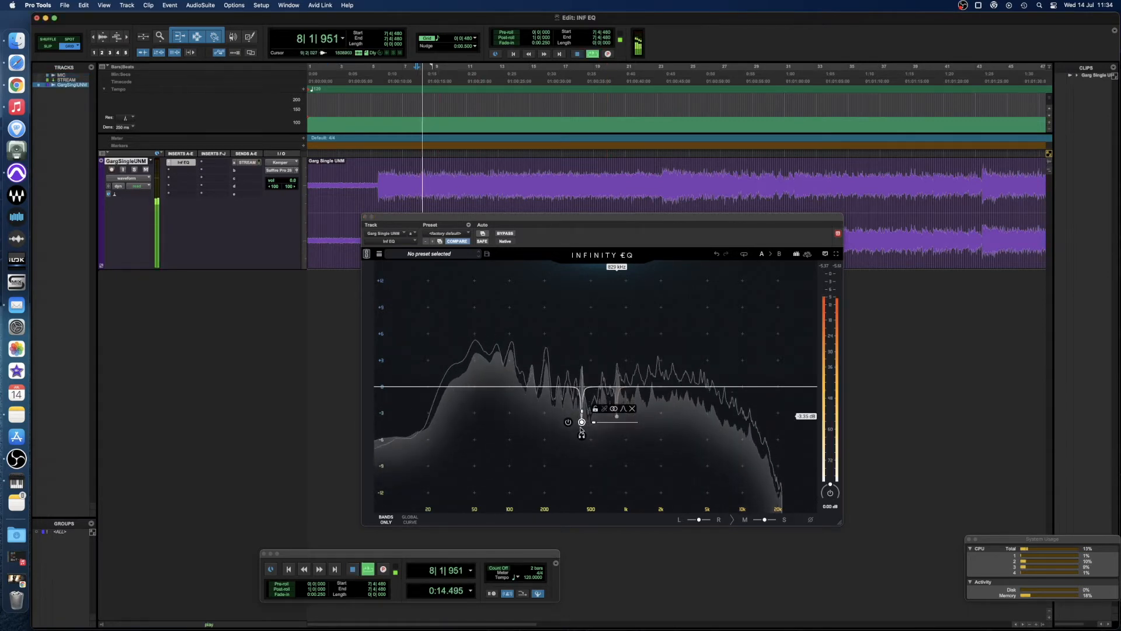
{"action": "left_click", "coordinate": [582, 436]}
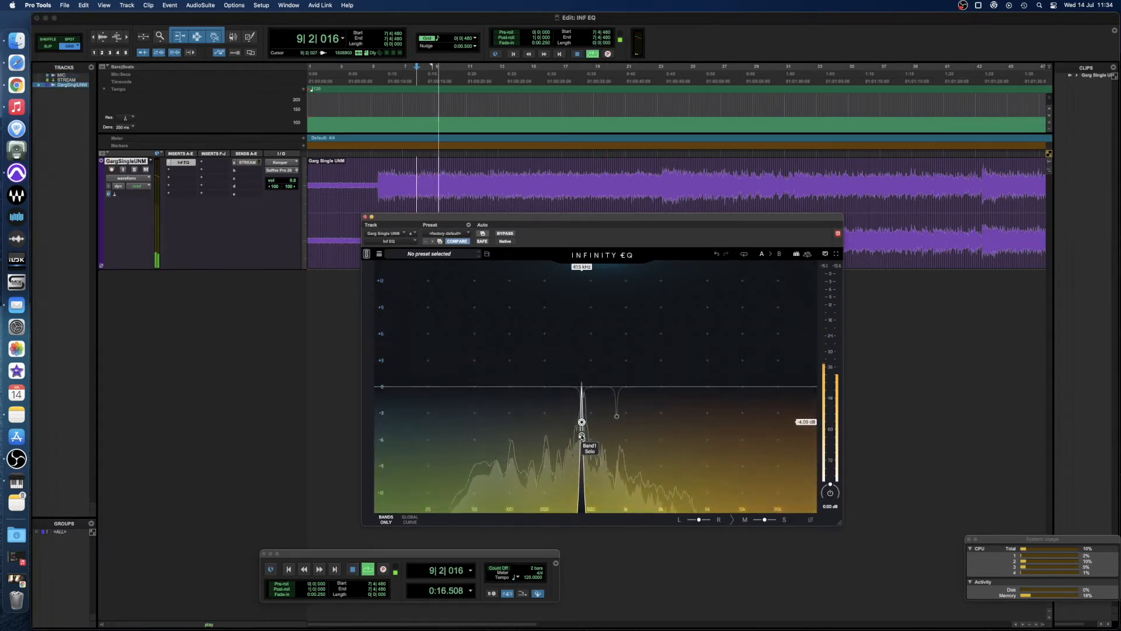
{"action": "left_click", "coordinate": [581, 436]}
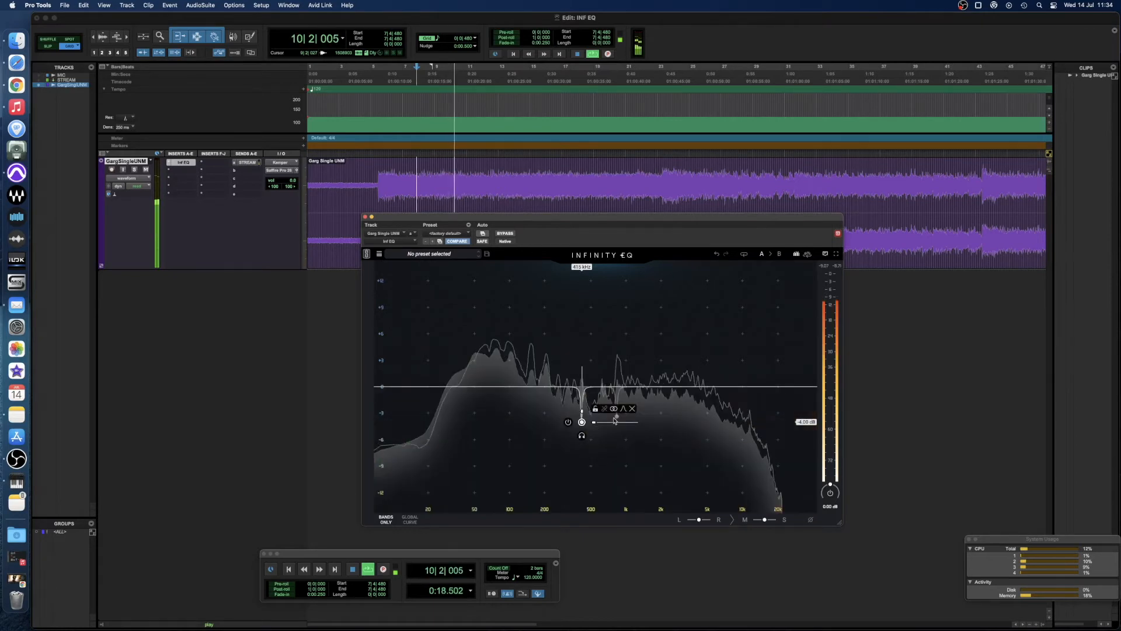
{"action": "left_click", "coordinate": [617, 416]}
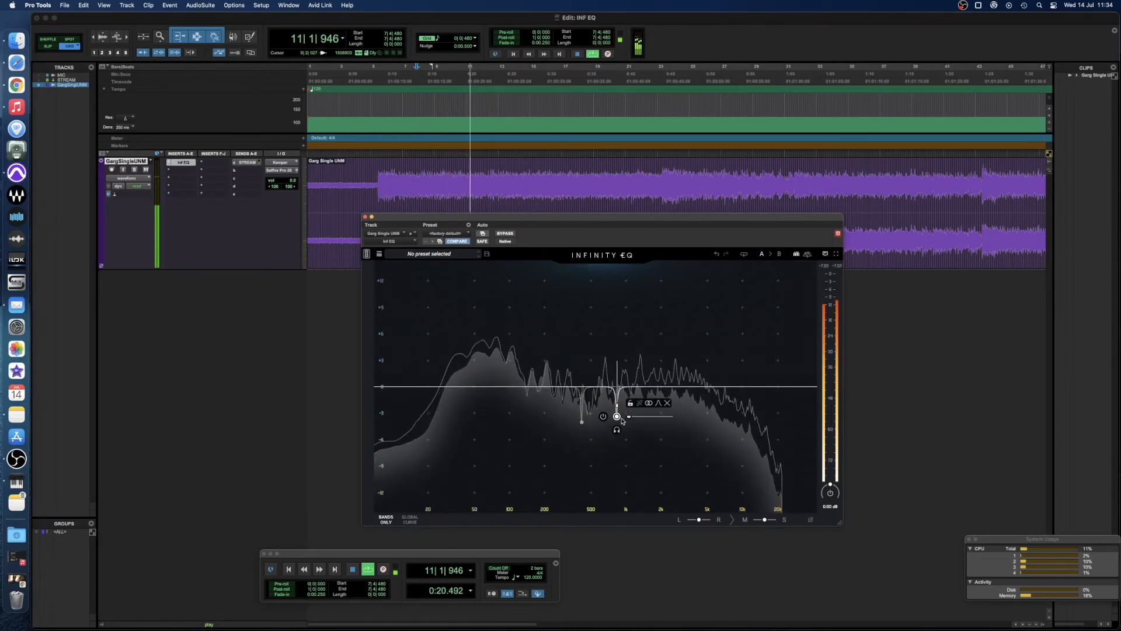
{"action": "left_click", "coordinate": [616, 430]}
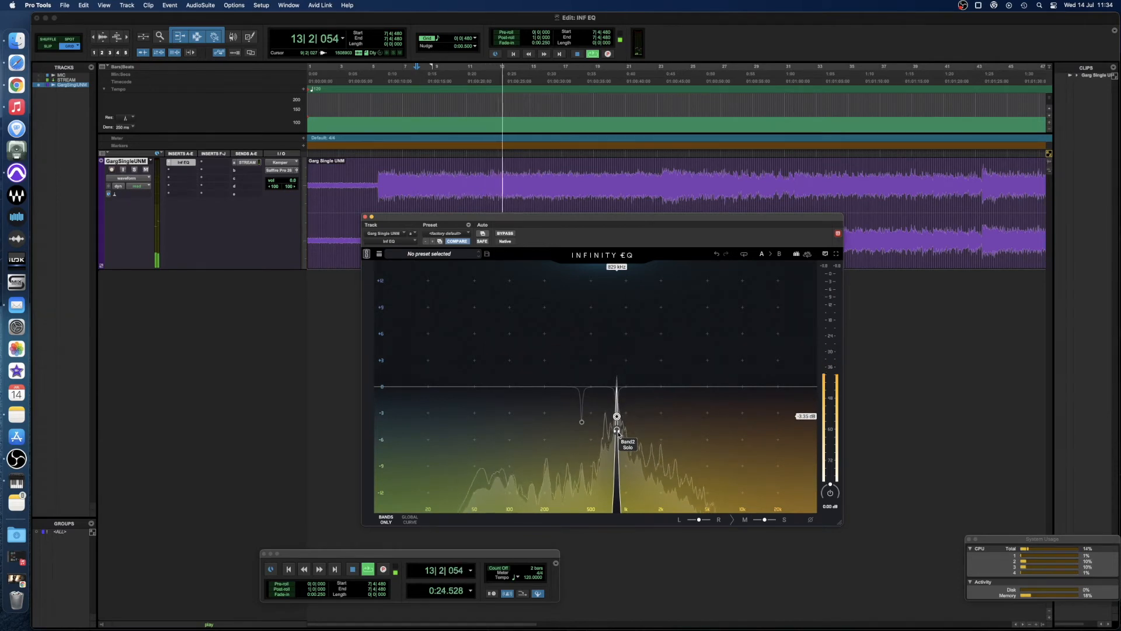
{"action": "key", "text": "space"}
{"action": "left_click", "coordinate": [582, 421]}
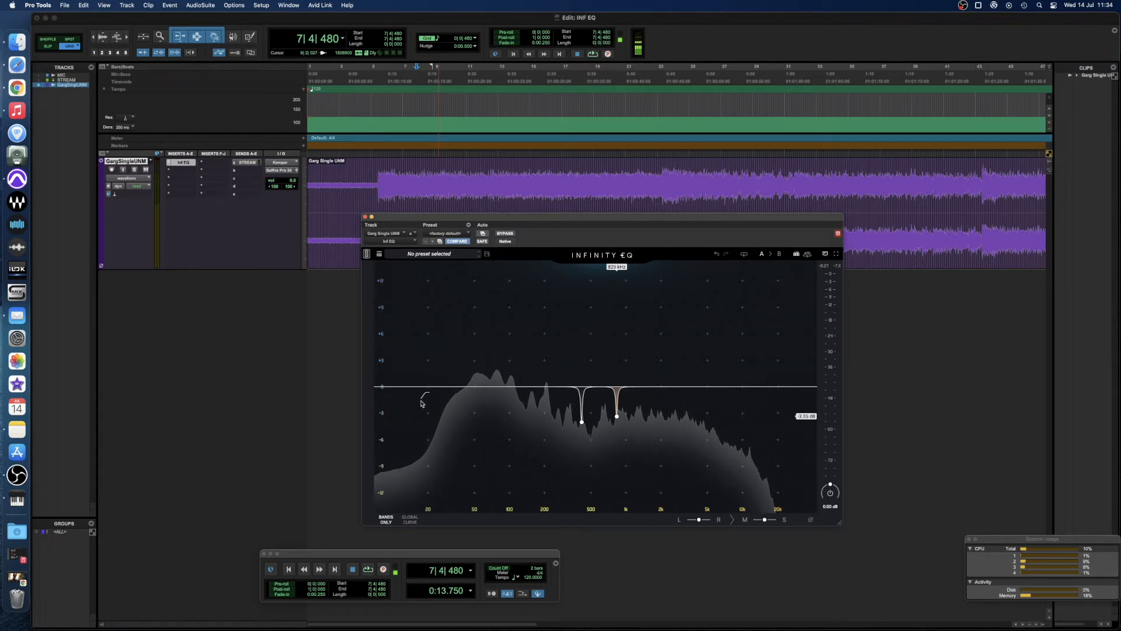
Add a low-cut band at about 19.6 Hz, adjust its slope, and toggle its solo on and off
{"action": "left_click", "coordinate": [421, 401]}
{"action": "left_click_drag", "start_coordinate": [421, 401], "coordinate": [458, 404]}
{"action": "scroll", "coordinate": [427, 403], "scroll_direction": "up", "scroll_amount": 3}
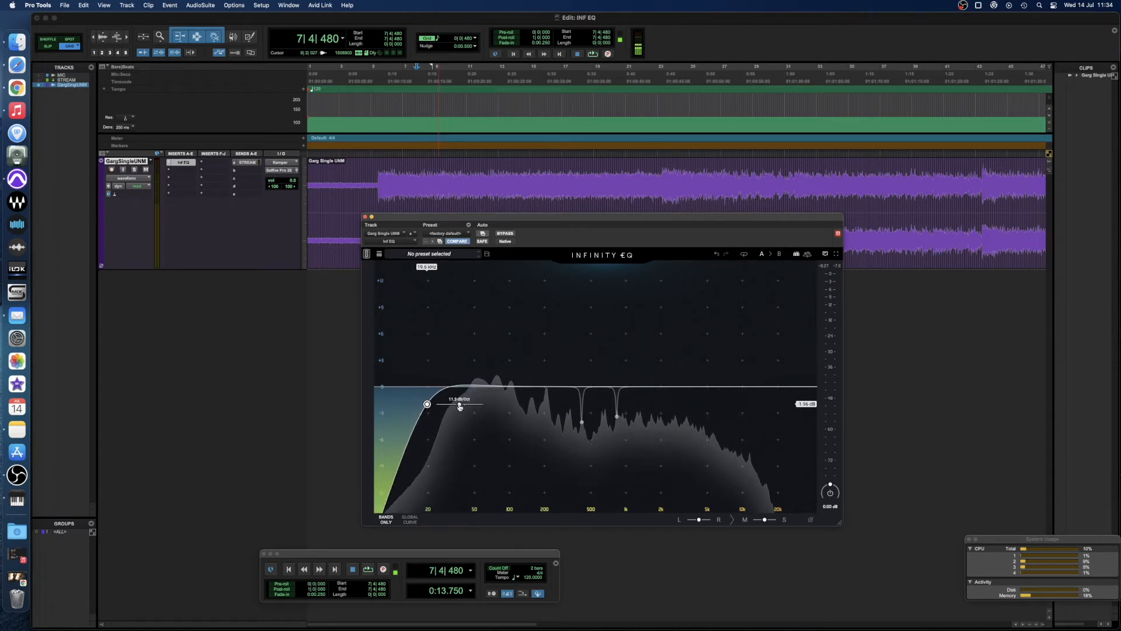
{"action": "mouse_move", "coordinate": [427, 418]}
{"action": "left_click", "coordinate": [427, 418]}
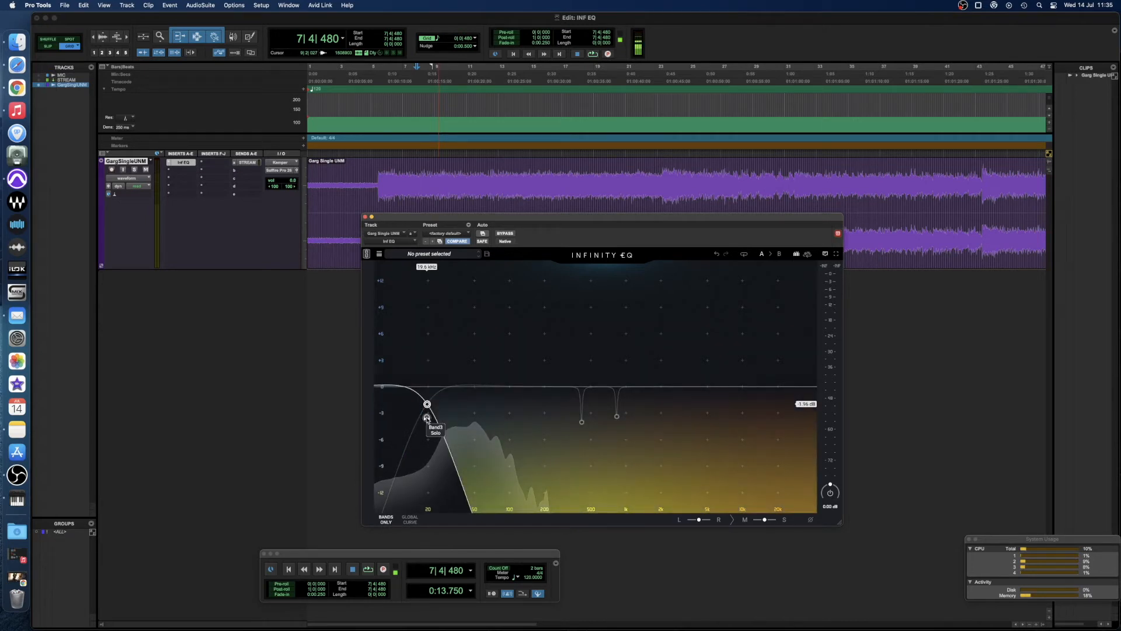
{"action": "left_click", "coordinate": [427, 418]}
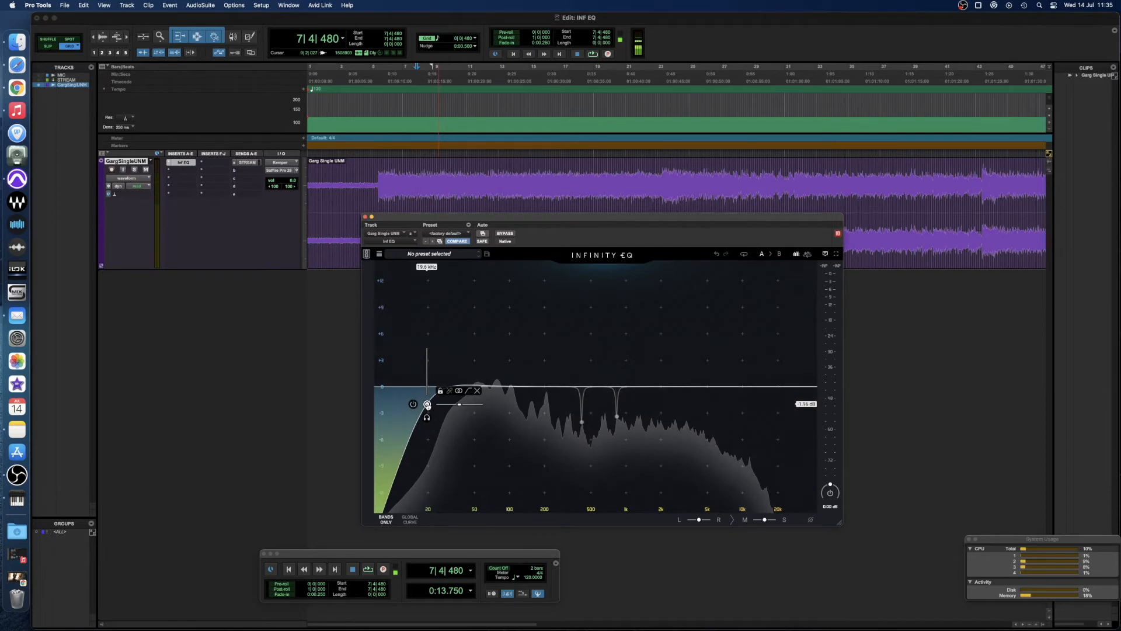
Raise the low cut above 100 Hz, solo it during playback, and sweep it down to about 27 Hz
{"action": "left_click_drag", "start_coordinate": [428, 404], "coordinate": [522, 405]}
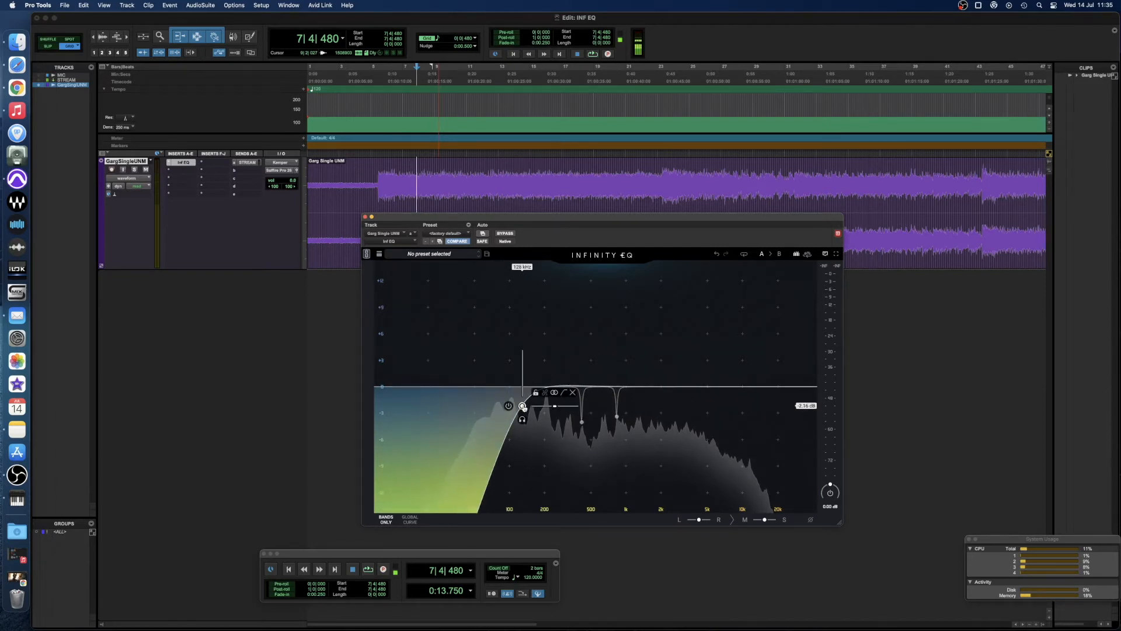
{"action": "left_click", "coordinate": [522, 419]}
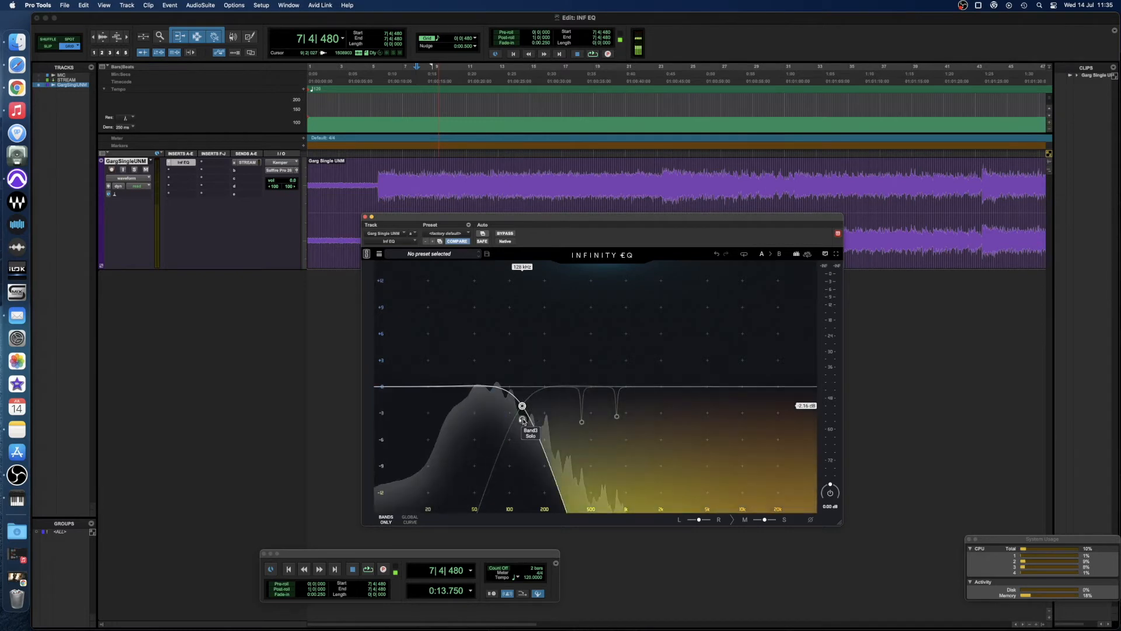
{"action": "left_click_drag", "start_coordinate": [522, 406], "coordinate": [446, 405]}
{"action": "key", "text": "space"}
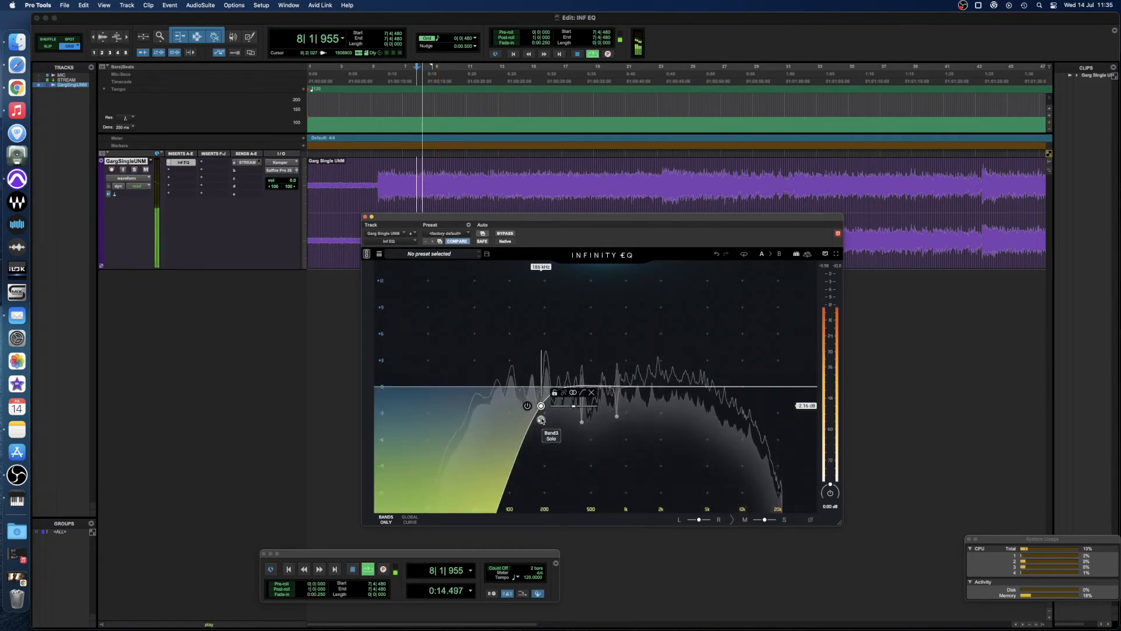
{"action": "left_click", "coordinate": [542, 419]}
{"action": "left_click_drag", "start_coordinate": [542, 419], "coordinate": [444, 420]}
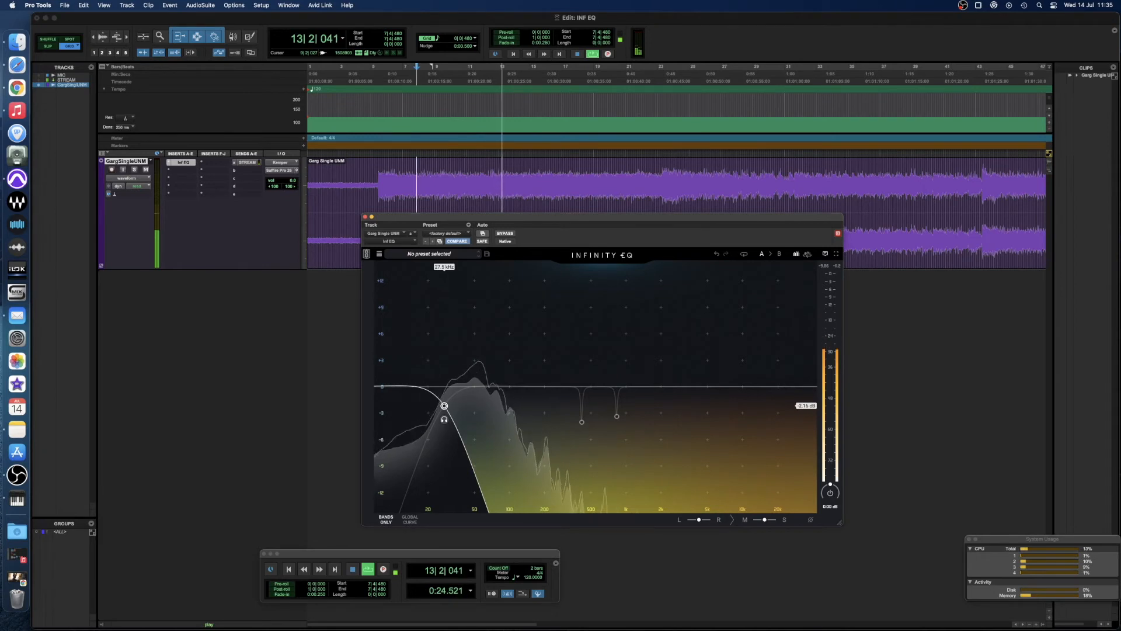
{"action": "left_click", "coordinate": [444, 419]}
{"action": "key", "text": "space"}
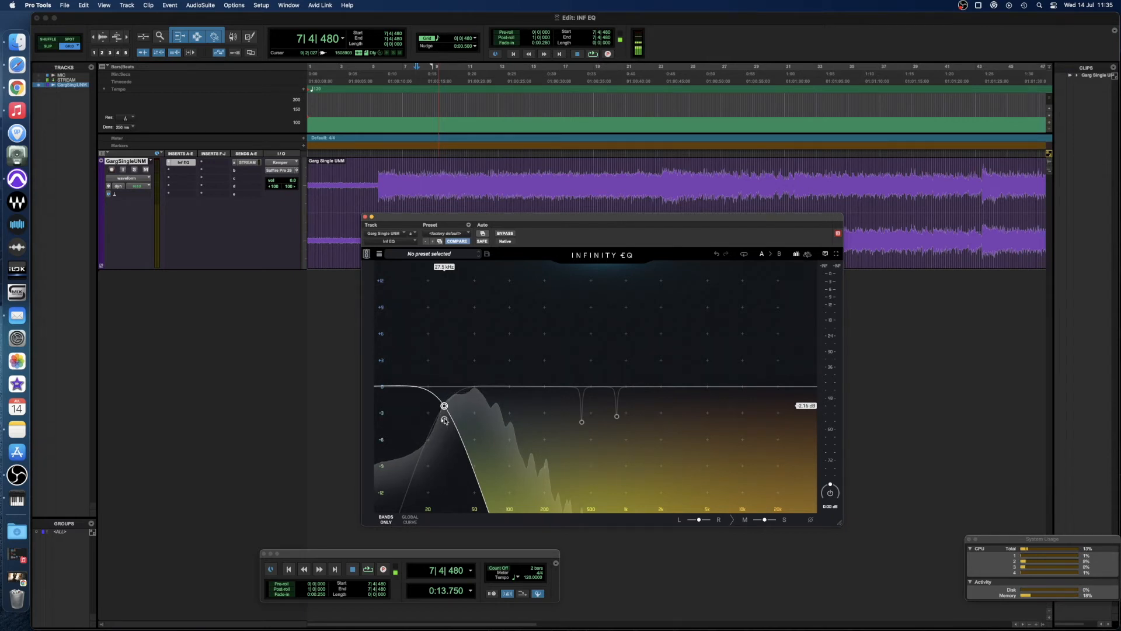
Make the low-cut band's slope steeper and audition the removed low frequencies with its solo during playback
{"action": "left_click", "coordinate": [444, 419]}
{"action": "left_click_drag", "start_coordinate": [475, 406], "coordinate": [470, 406]}
{"action": "mouse_move", "coordinate": [445, 410]}
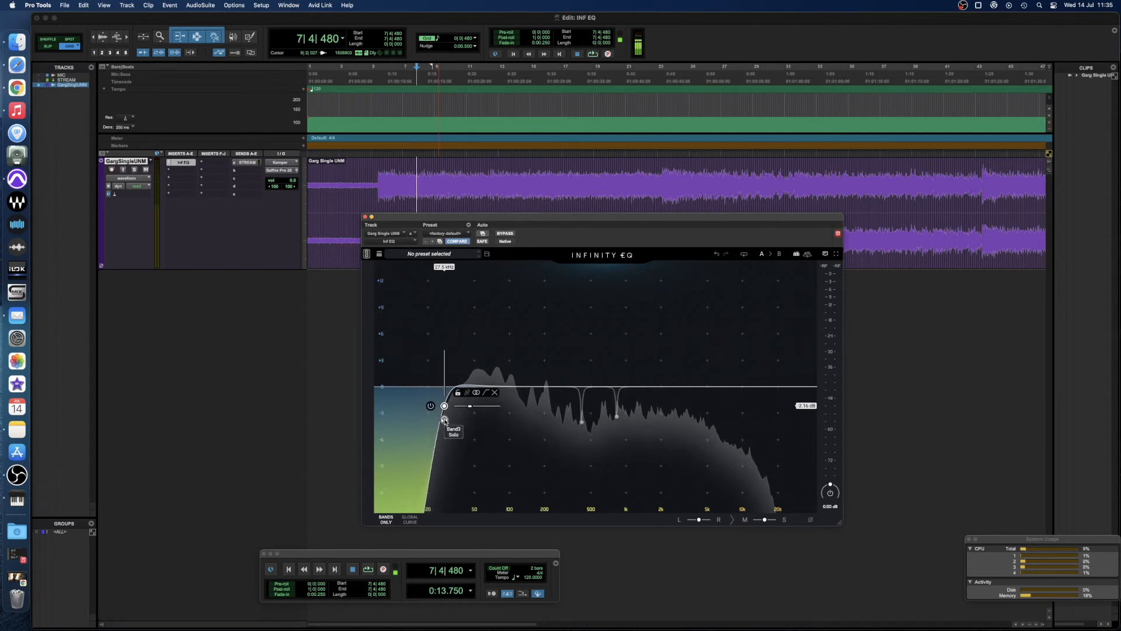
{"action": "left_click", "coordinate": [445, 419]}
{"action": "key", "text": "space"}
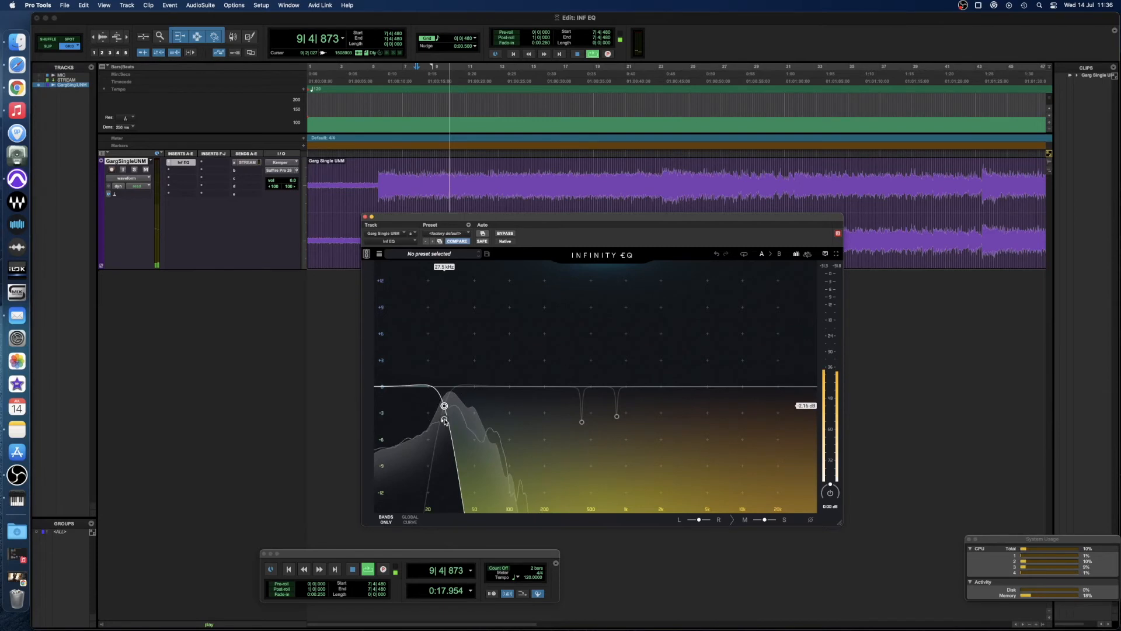
{"action": "key", "text": "space"}
{"action": "left_click", "coordinate": [445, 420]}
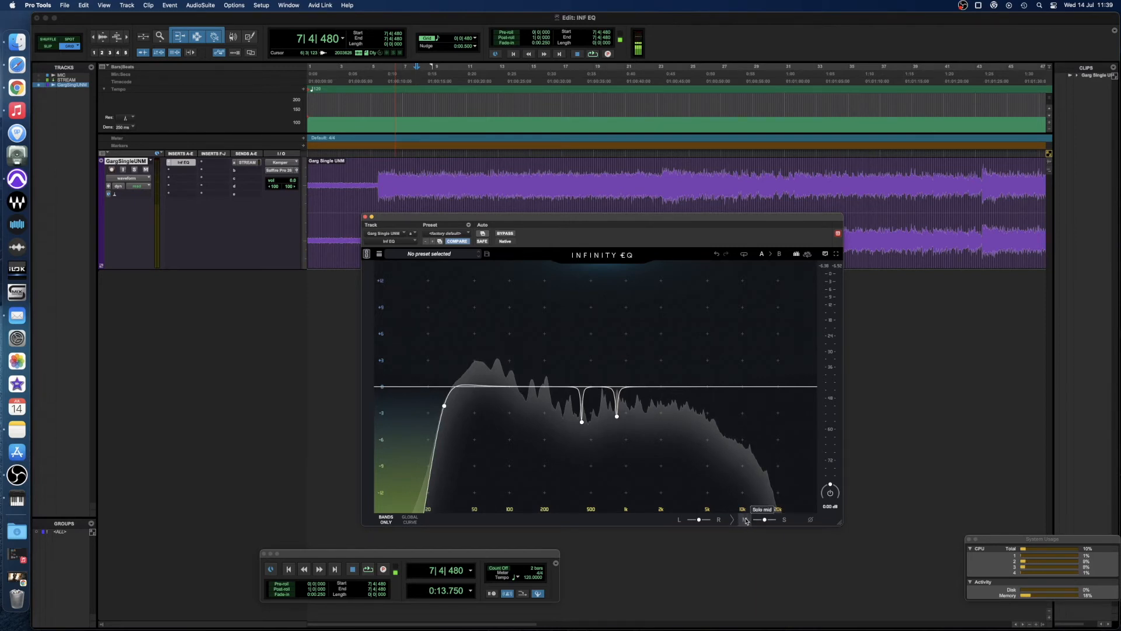
Toggle the mid-channel solo on and off, and delete the low-cut band
{"action": "left_click", "coordinate": [746, 521]}
{"action": "left_click", "coordinate": [746, 520]}
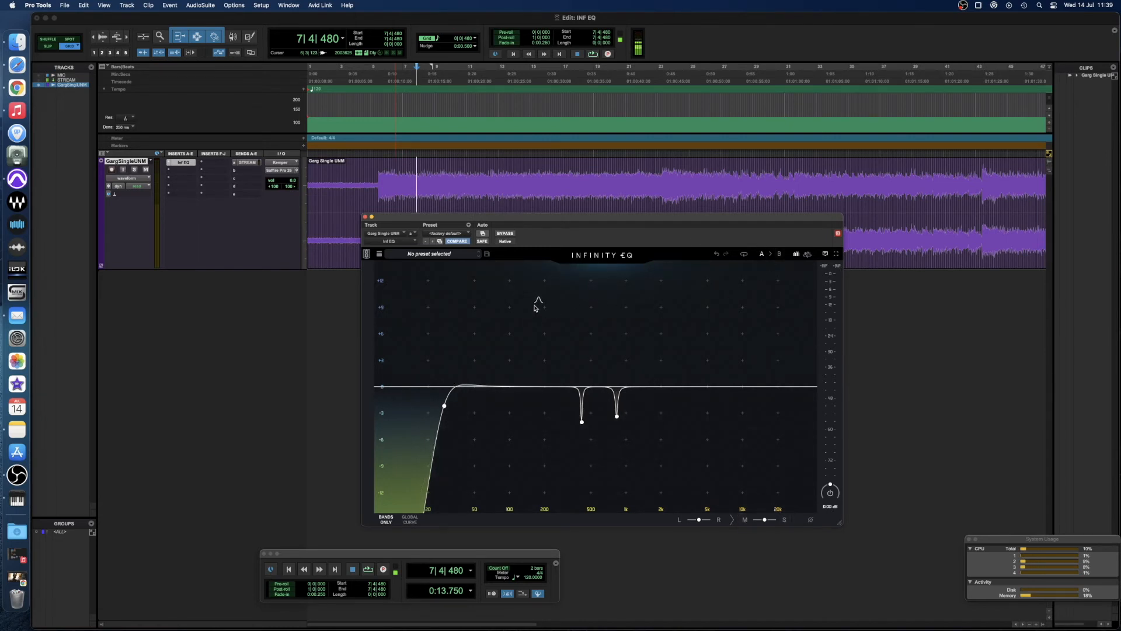
{"action": "mouse_move", "coordinate": [445, 405]}
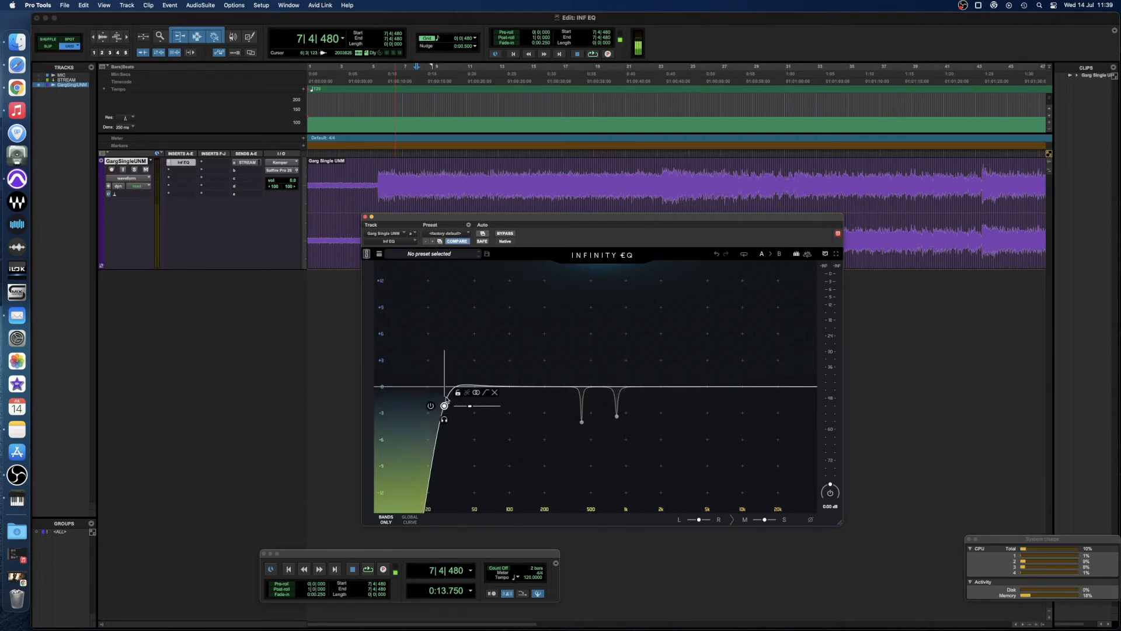
{"action": "left_click", "coordinate": [495, 392]}
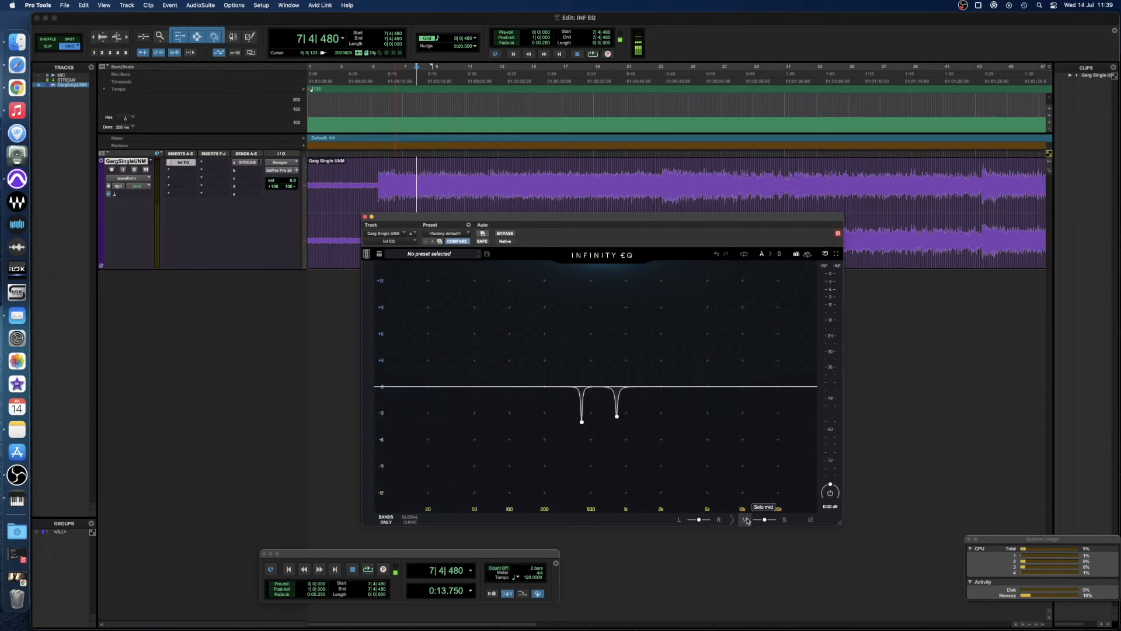
Play the track and compare the soloed mid channel with the soloed side channel, ending on the mid
{"action": "left_click", "coordinate": [745, 519]}
{"action": "key", "text": "space"}
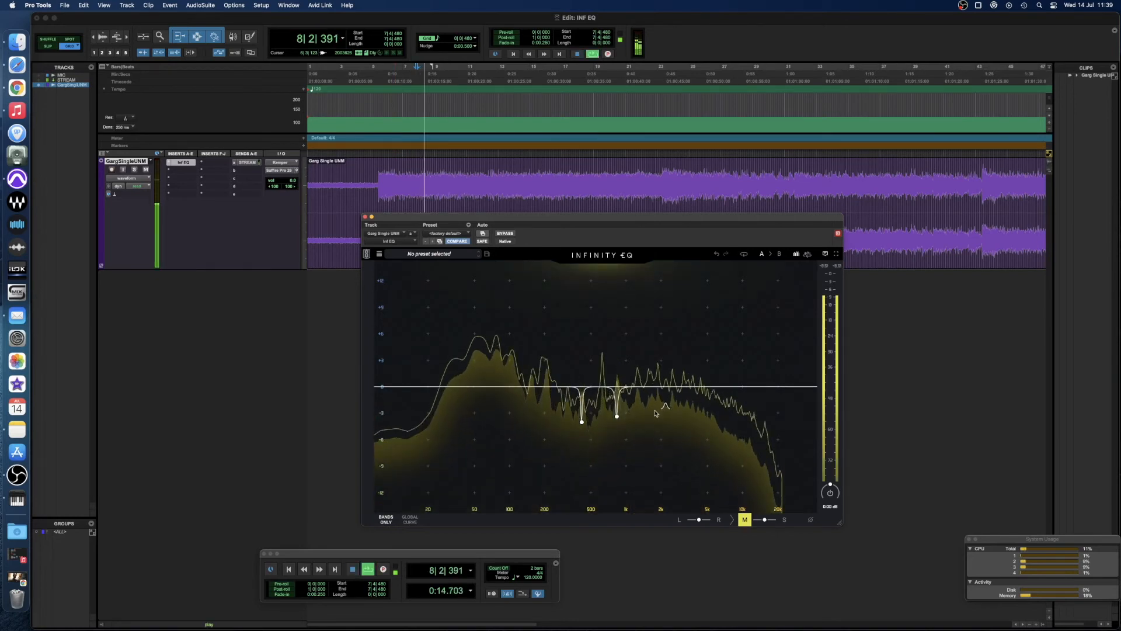
{"action": "left_click", "coordinate": [784, 519]}
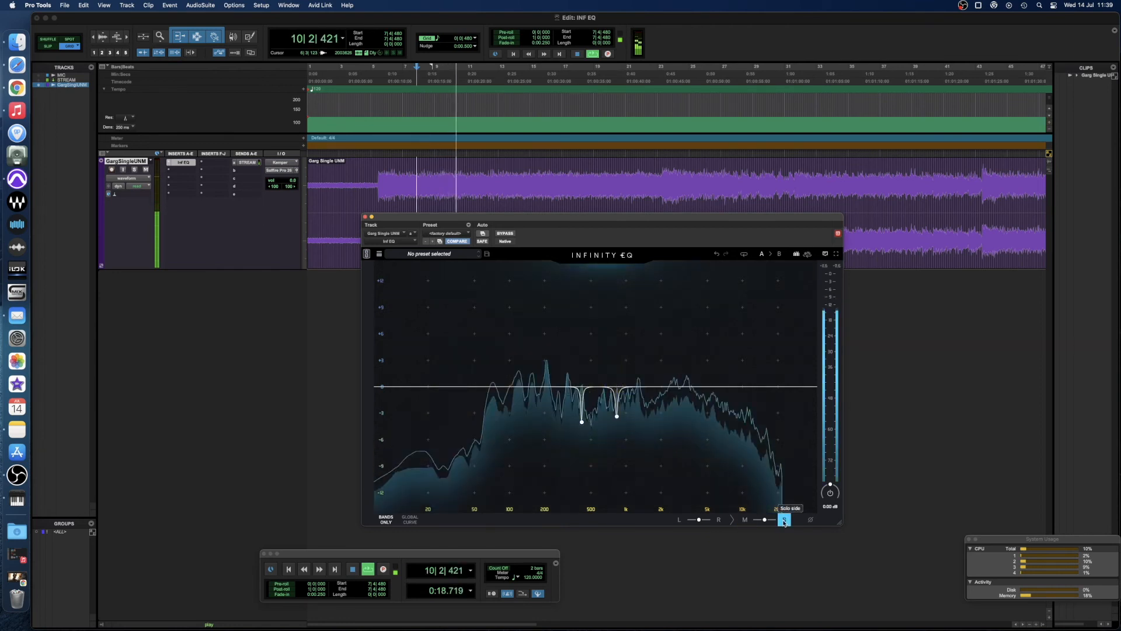
{"action": "left_click", "coordinate": [745, 520]}
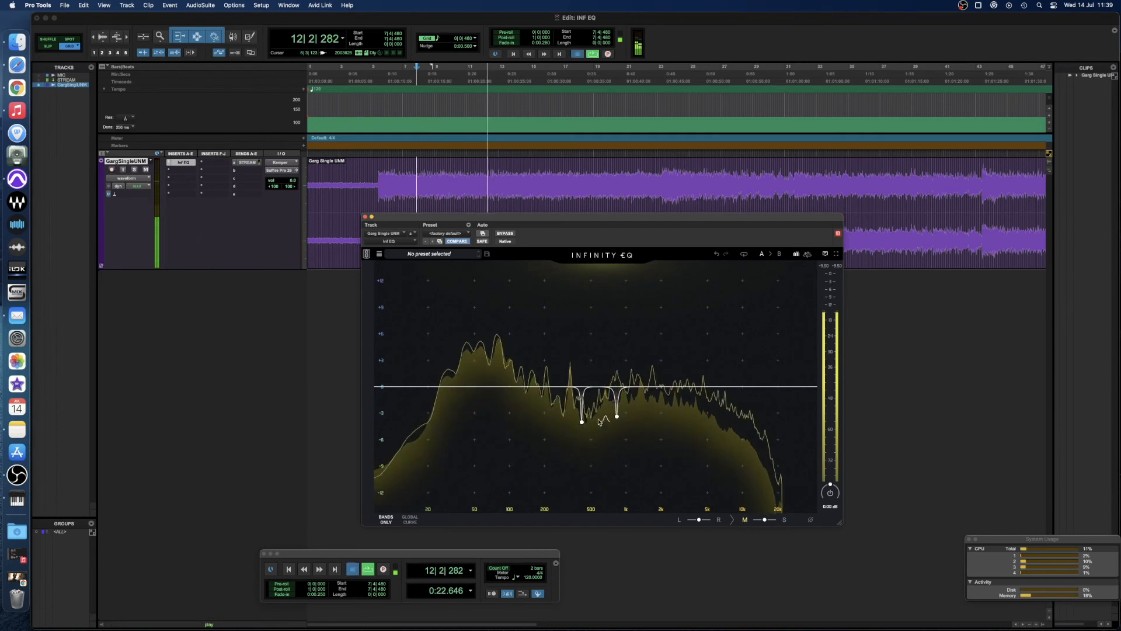
{"action": "key", "text": "space"}
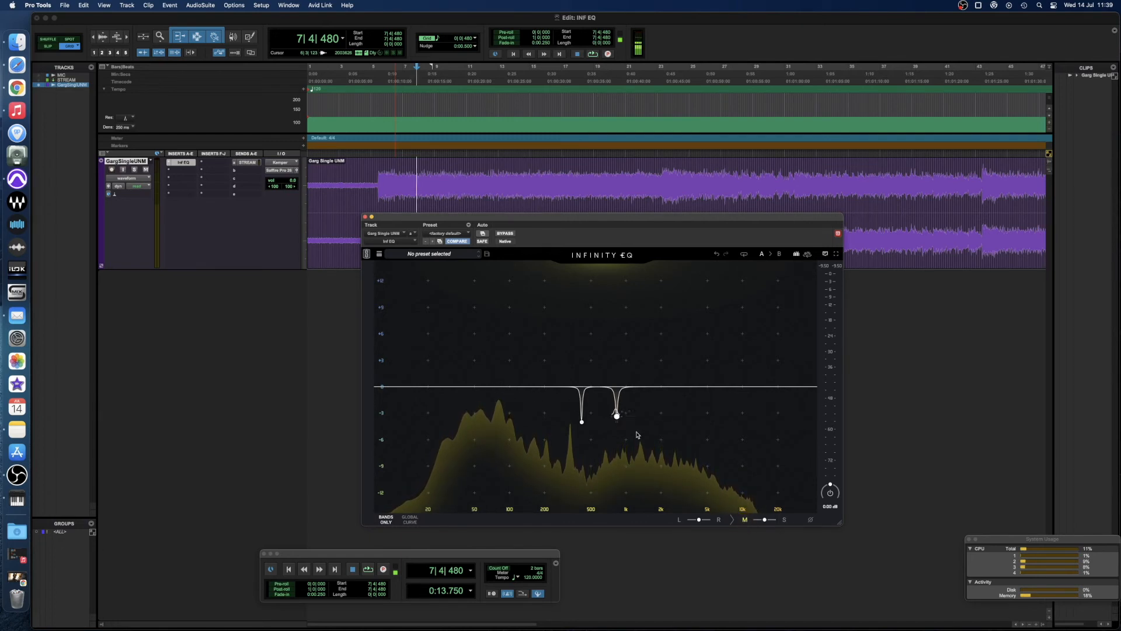
Add a low-cut band with the mid channel soloed, sweeping it up to about 28 Hz while auditioning the removed lows during playback
{"action": "mouse_move", "coordinate": [582, 422]}
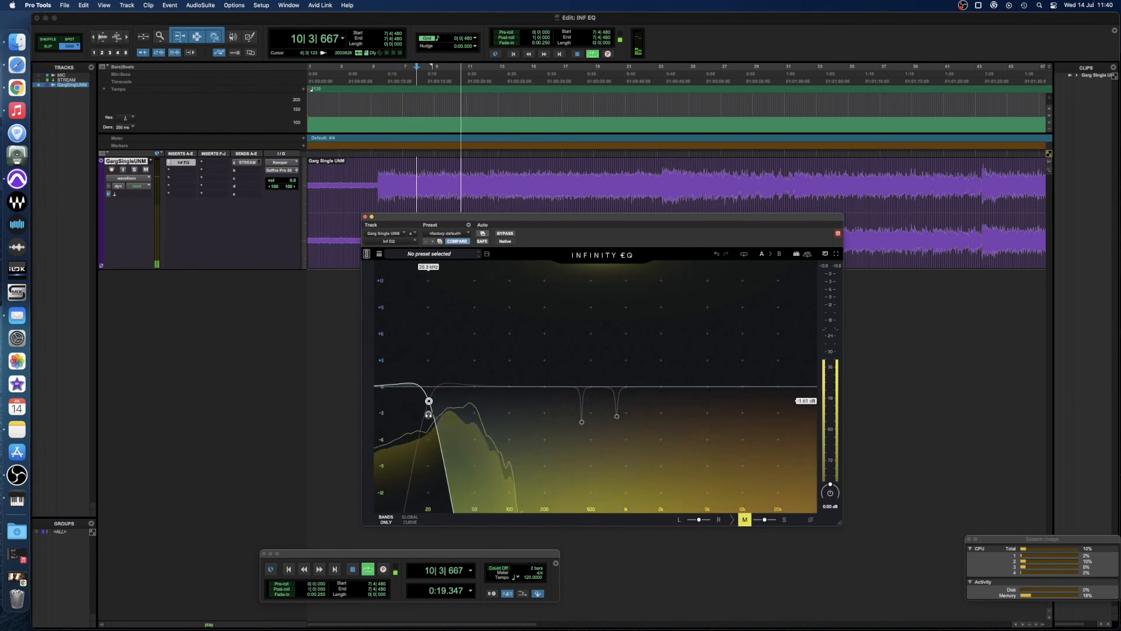
{"action": "left_click_drag", "start_coordinate": [428, 414], "coordinate": [445, 415]}
{"action": "key", "text": "space"}
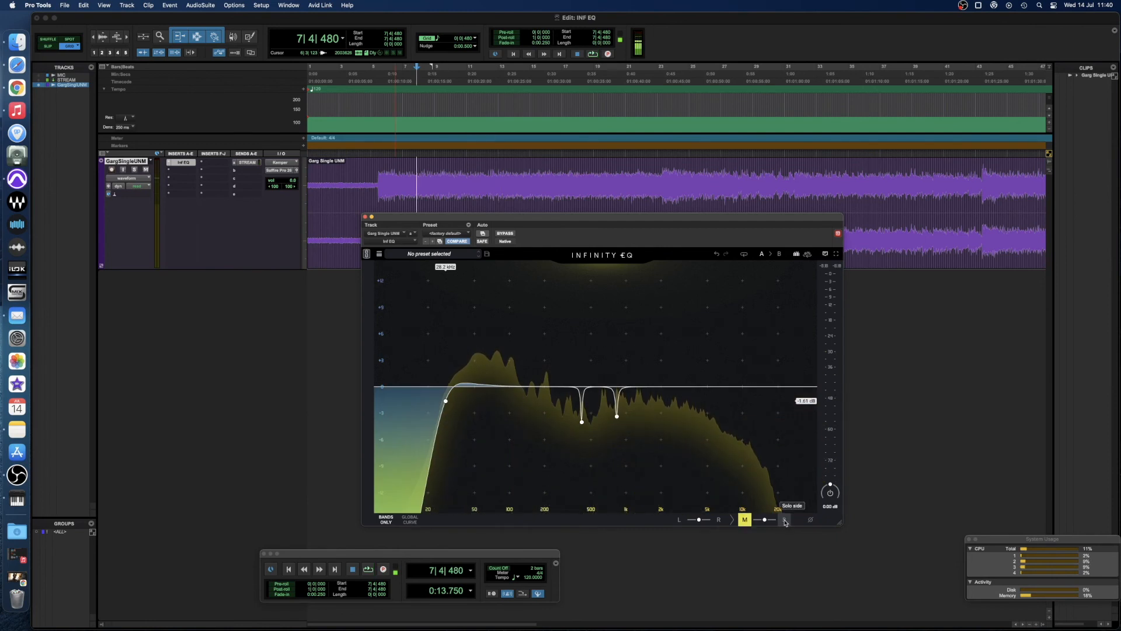
{"action": "mouse_move", "coordinate": [447, 401]}
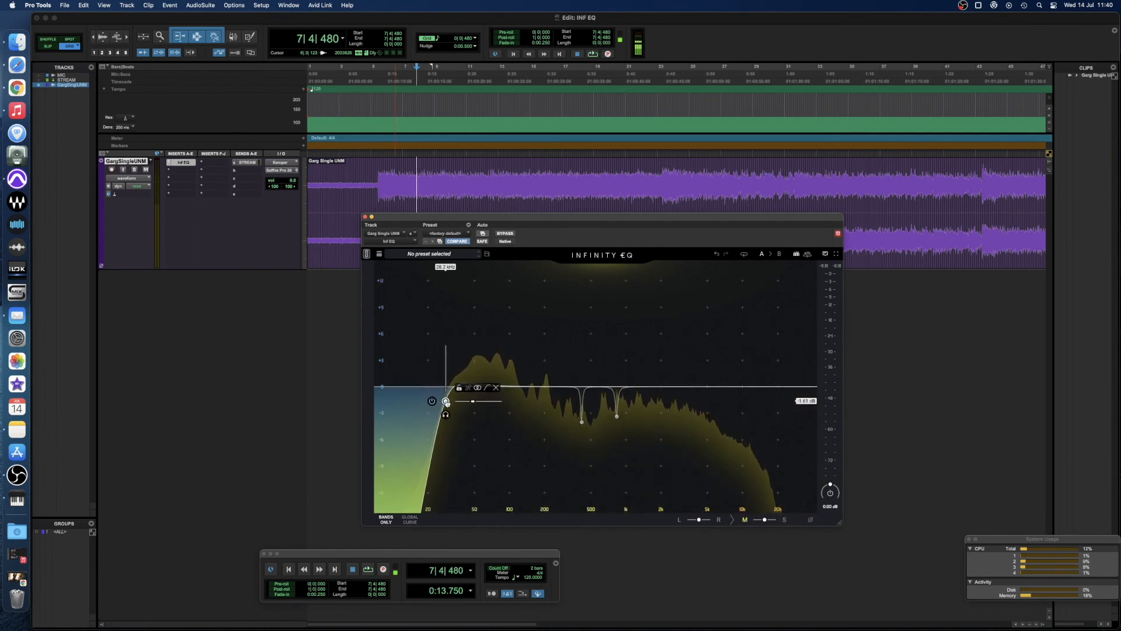
{"action": "left_click_drag", "start_coordinate": [473, 403], "coordinate": [473, 402]}
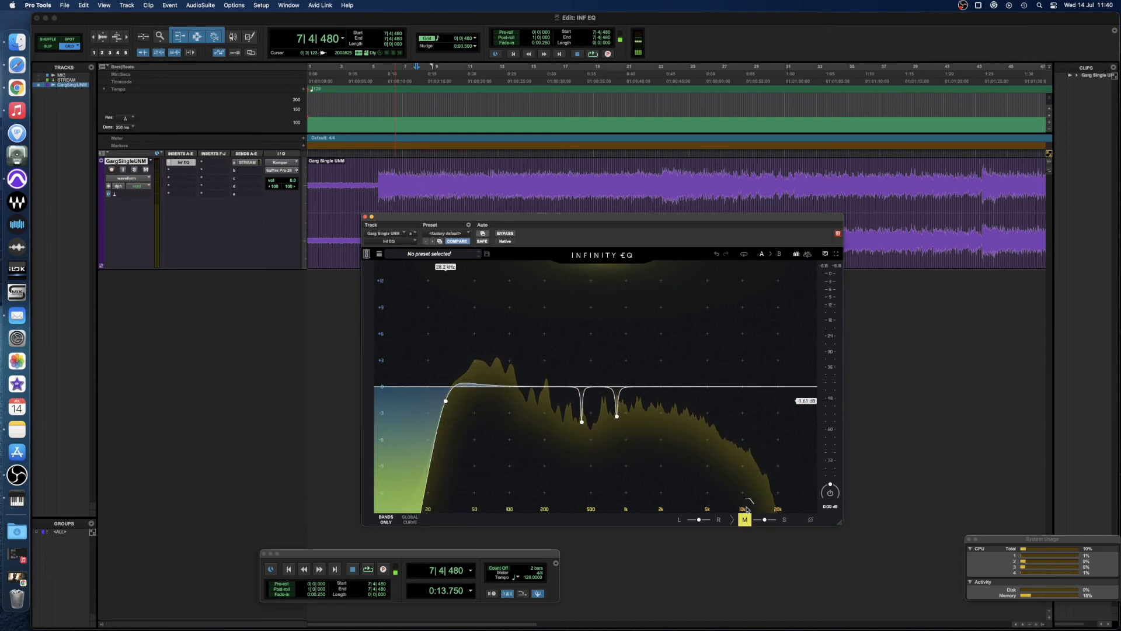
Solo the side channel during playback and add a second low cut, lowering it from about 110 Hz to 77 Hz while auditioning the removed lows
{"action": "left_click", "coordinate": [784, 519]}
{"action": "key", "text": "space"}
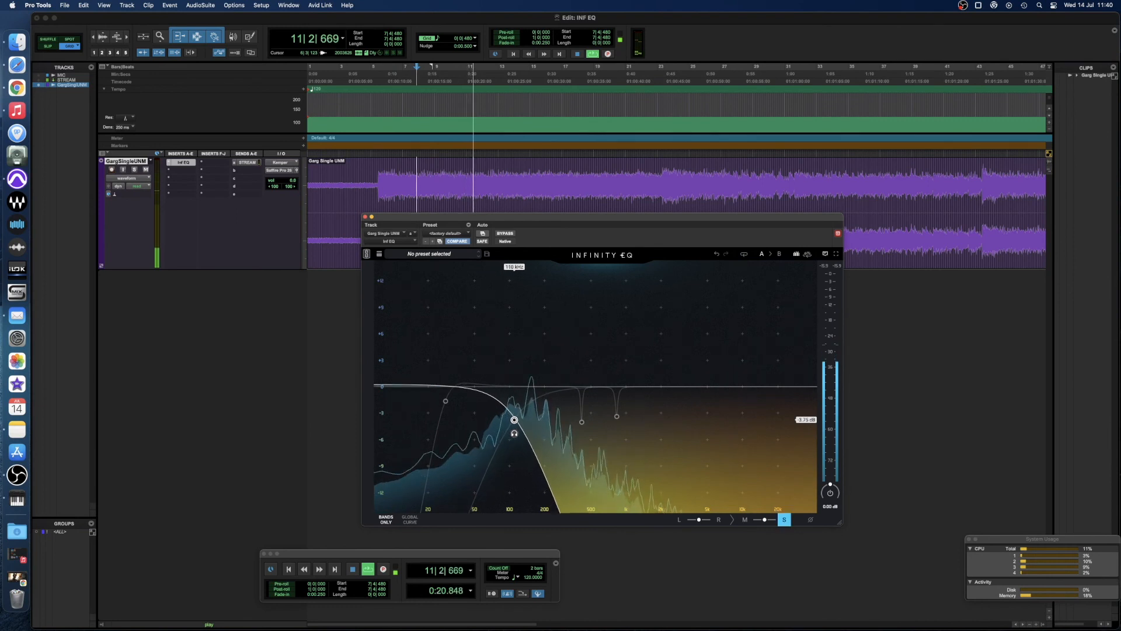
{"action": "left_click_drag", "start_coordinate": [511, 419], "coordinate": [496, 419]}
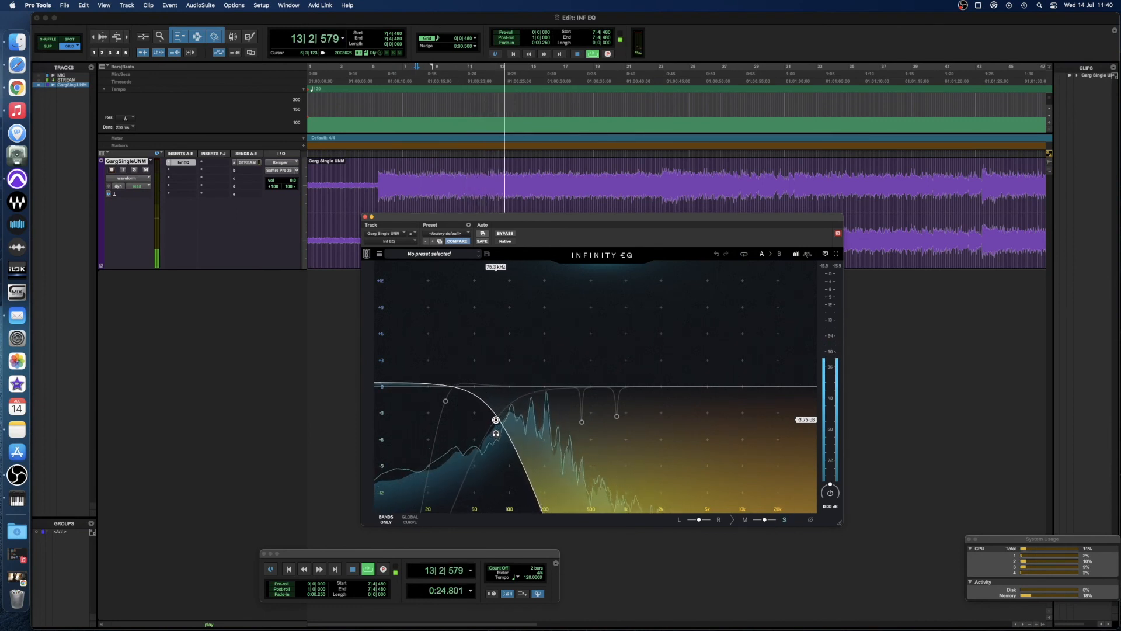
{"action": "left_click", "coordinate": [496, 433]}
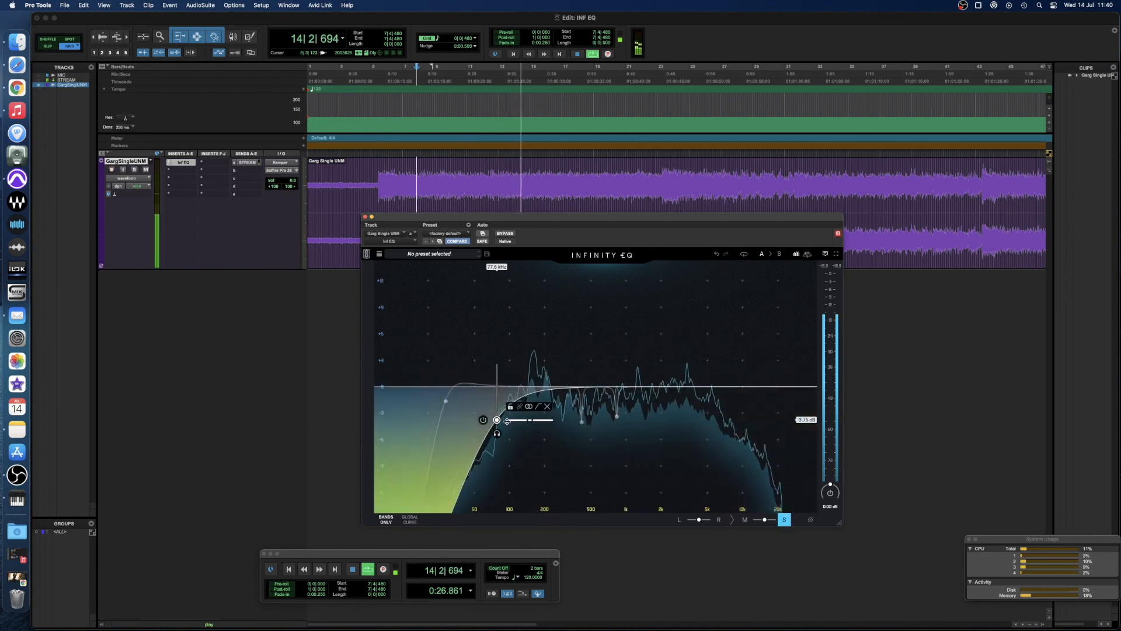
Compare the soloed side channel with the second low-cut band switched off and on, and stop playback
{"action": "left_click", "coordinate": [785, 519]}
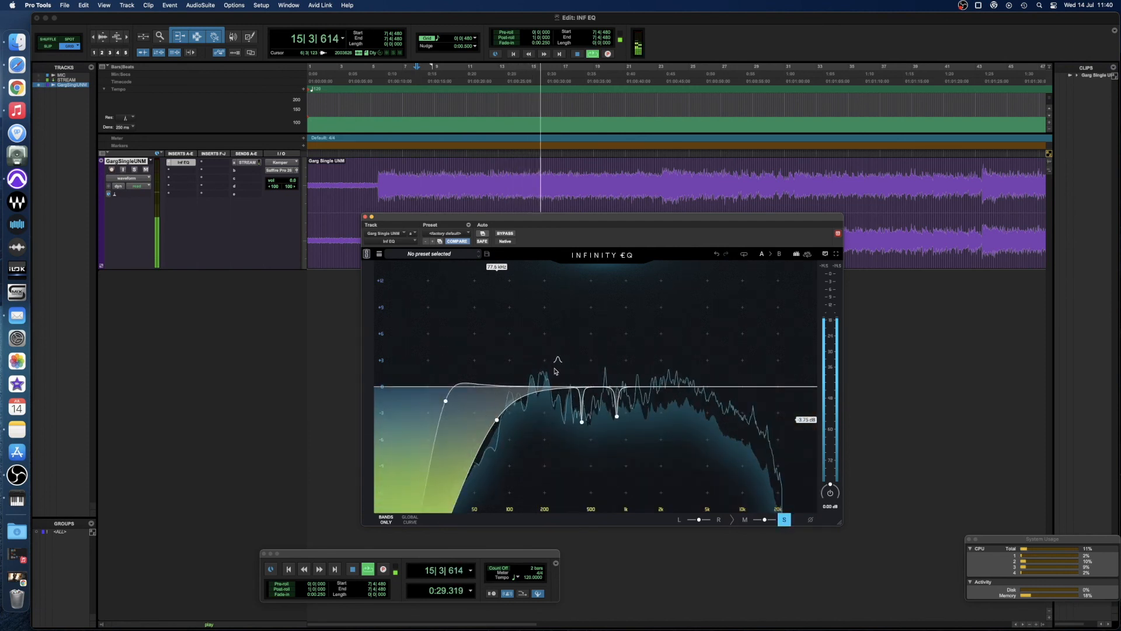
{"action": "left_click", "coordinate": [497, 419]}
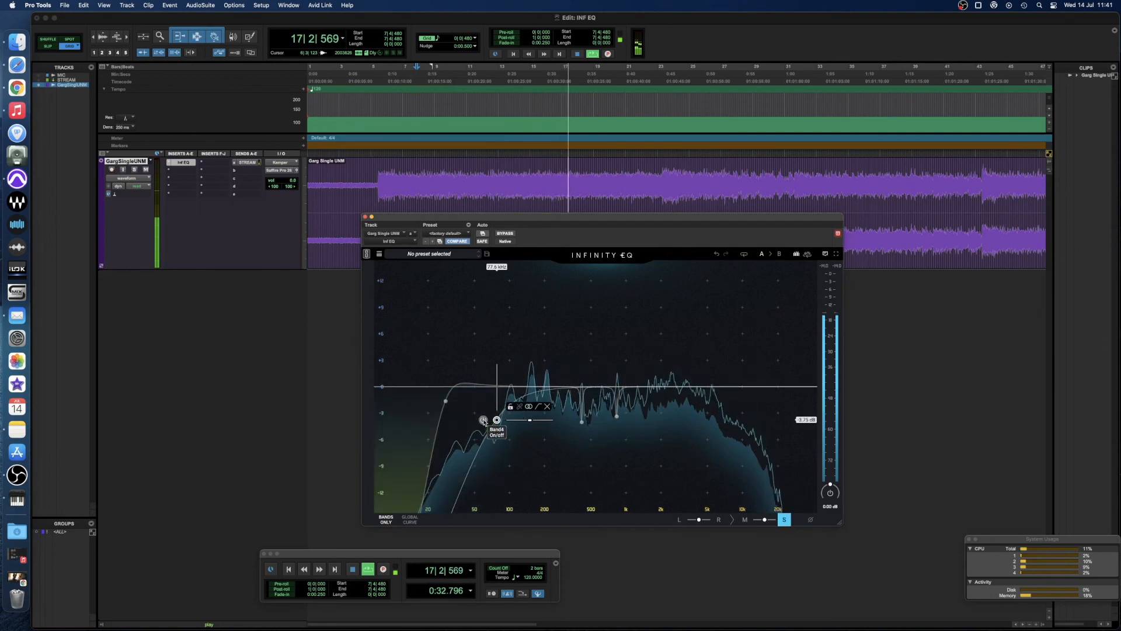
{"action": "left_click", "coordinate": [483, 420]}
{"action": "key", "text": "space"}
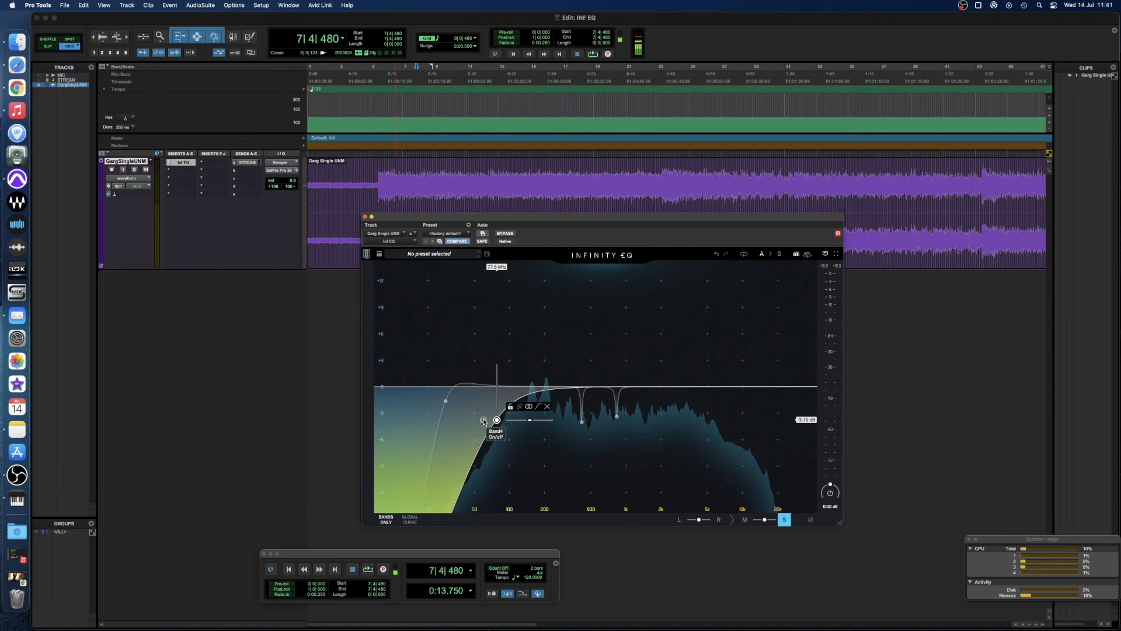